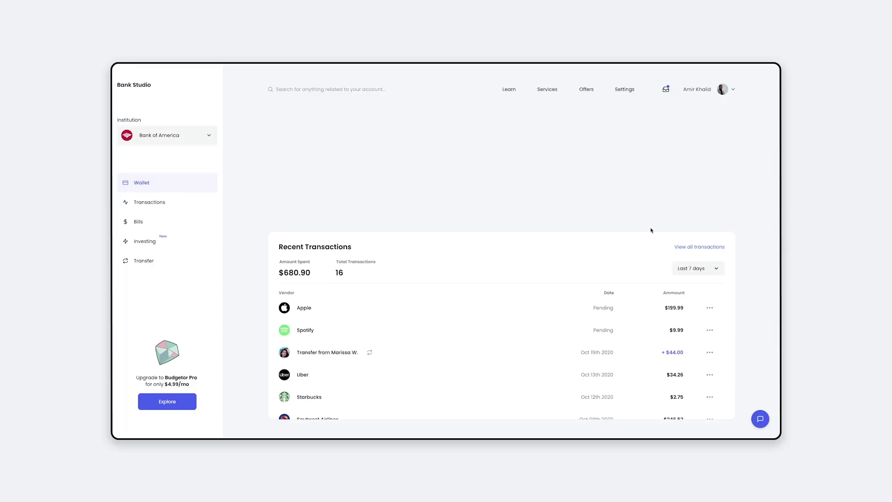
Drag and scroll the Bank Studio preview's transactions list up and down
drag(502, 391, 468, 396)
scroll(463, 388, down, 2)
scroll(462, 388, up, 2)
scroll(462, 388, down, 3)
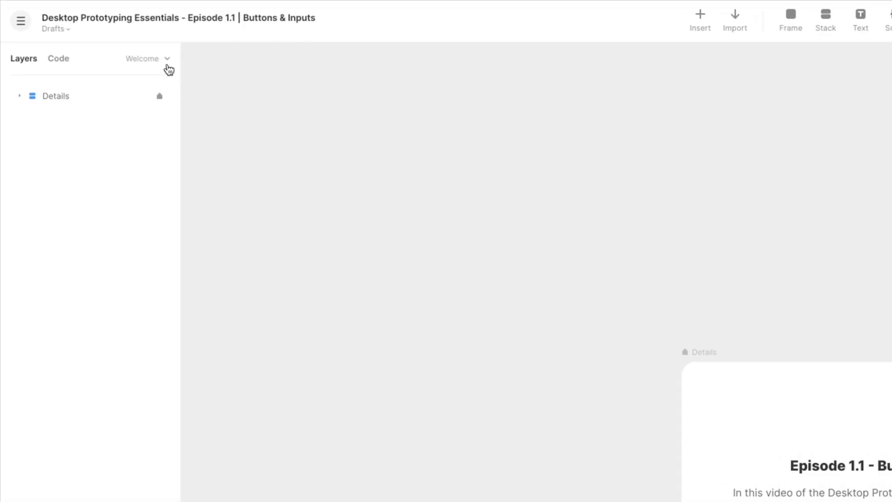
Open the Layers panel's page dropdown to list the project's pages
click(168, 59)
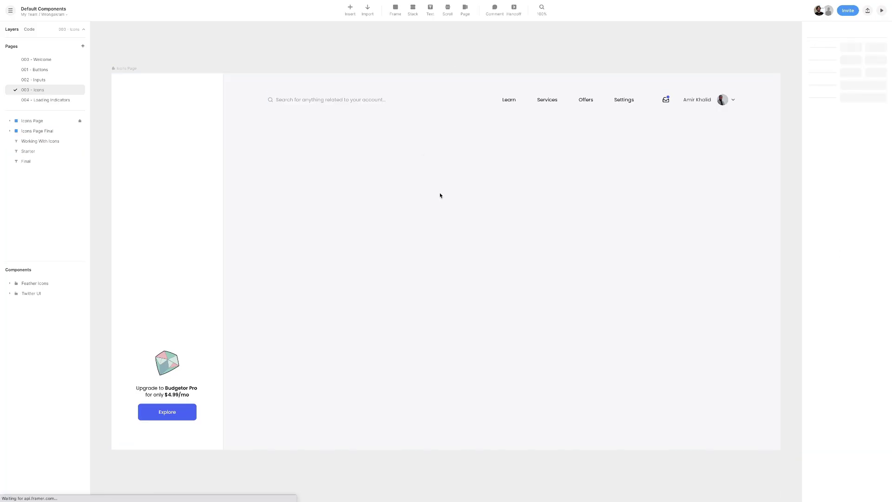
Draw a new frame in the Icons Page frame's empty content area
click(129, 68)
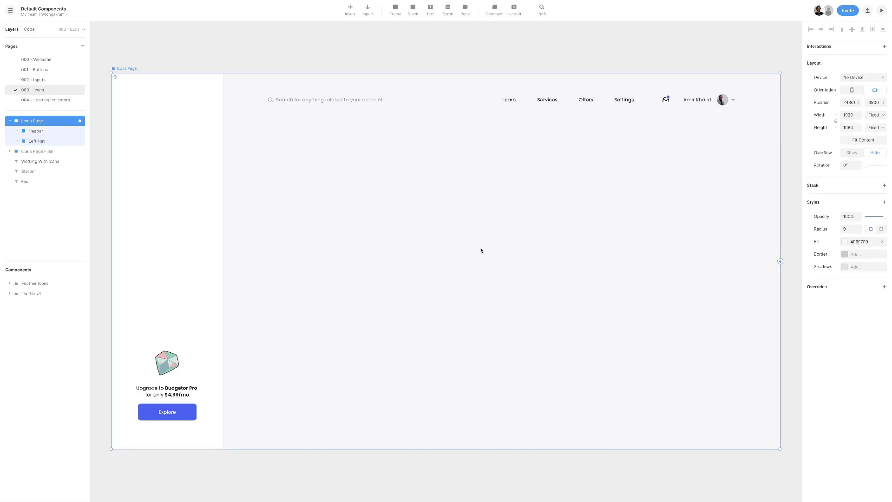
click(398, 17)
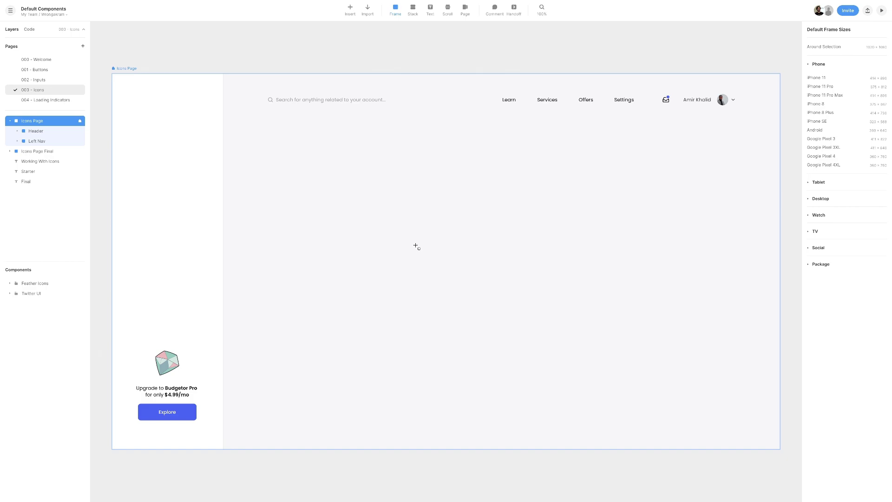
drag(409, 243, 490, 281)
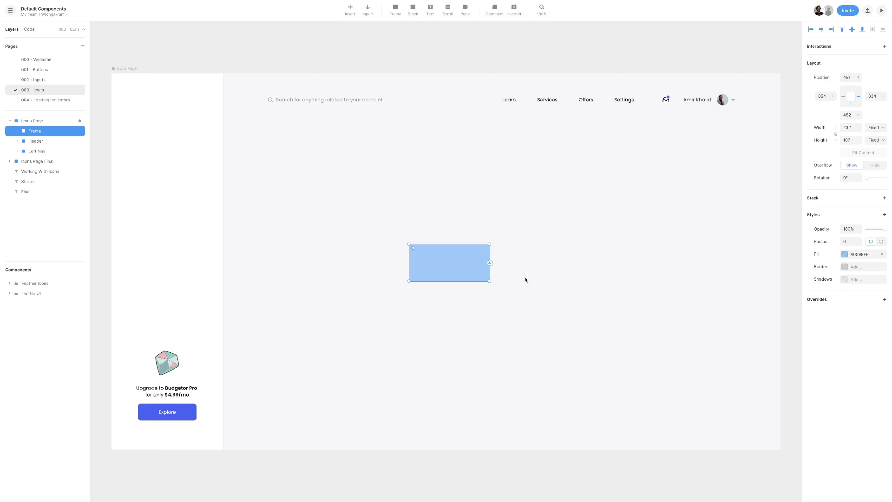
Size the new frame to 288 × 52 and remove its blue fill
click(848, 130)
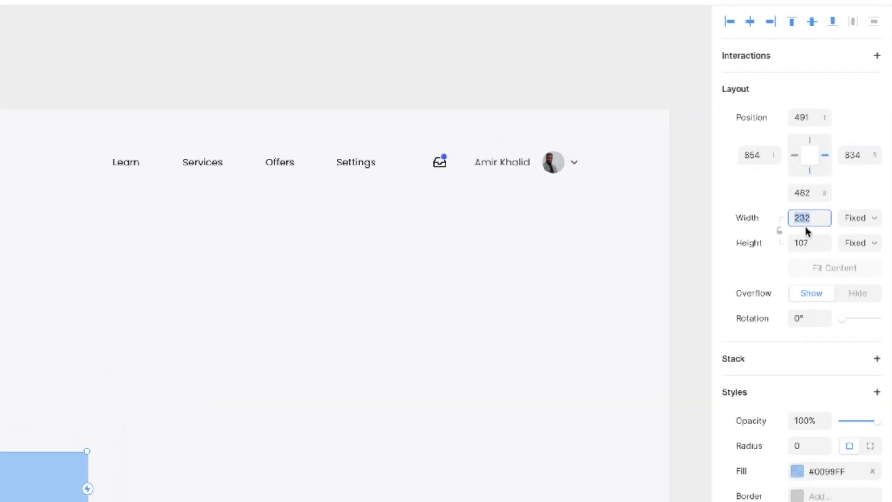
text(288)
key(Tab)
key(Tab)
text(52)
key(Tab)
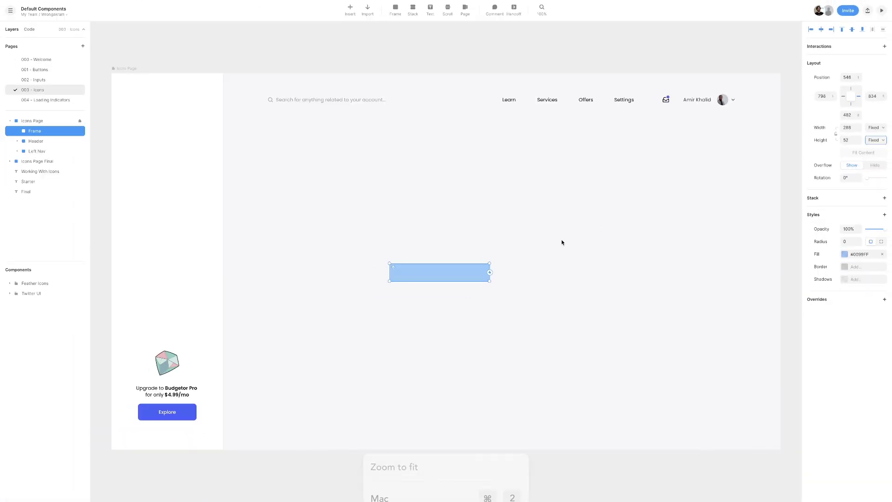
key(ctrl+2)
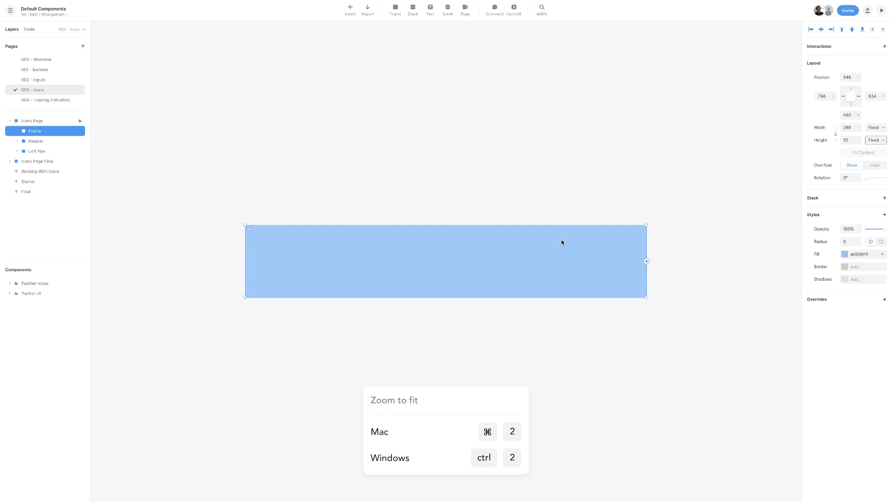
click(883, 255)
click(884, 256)
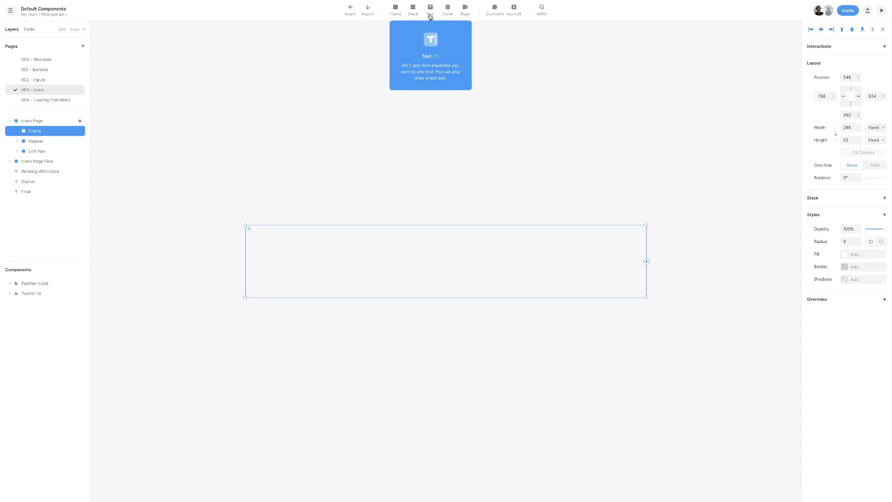
Add a text layer reading 'Wallet' inside the new frame
click(431, 15)
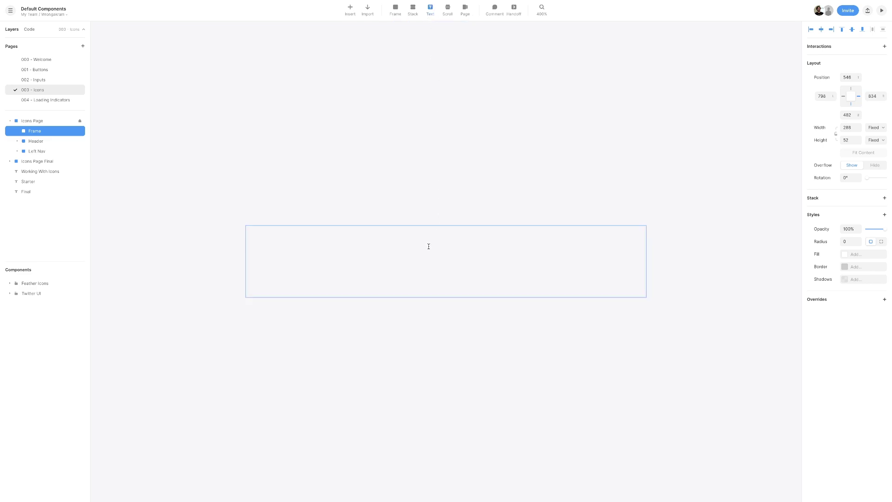
click(295, 261)
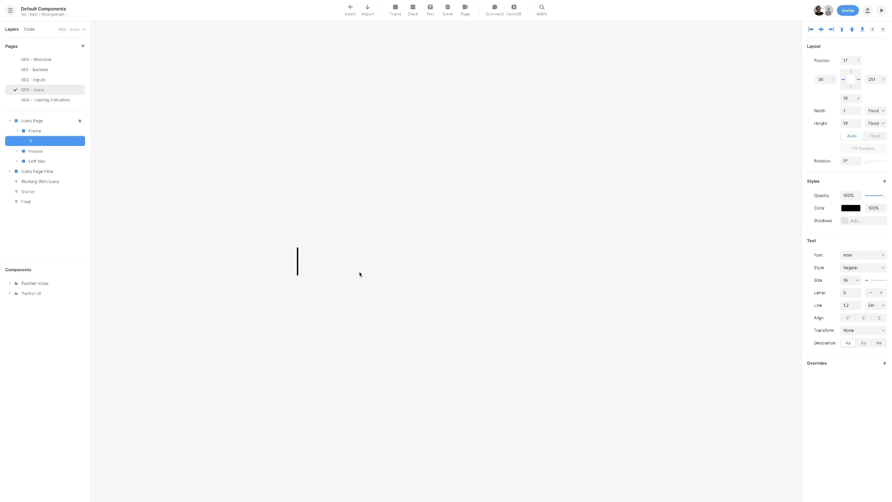
text(Wall)
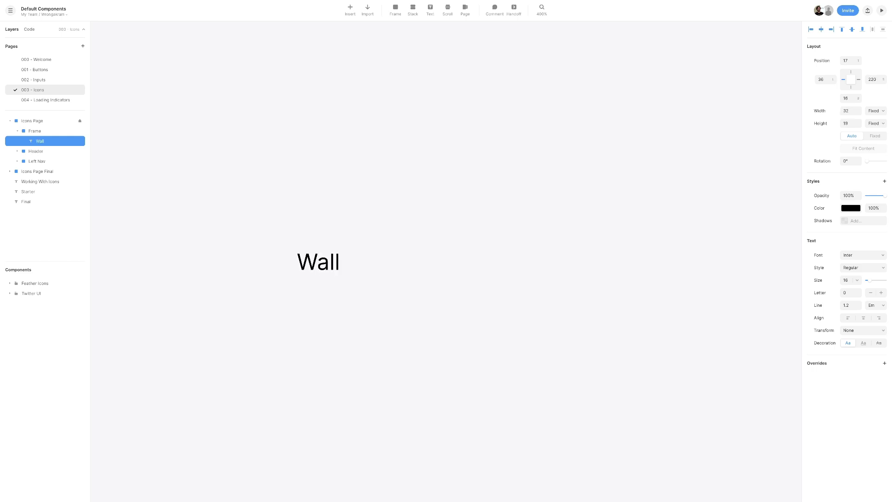
text(et)
key(Escape)
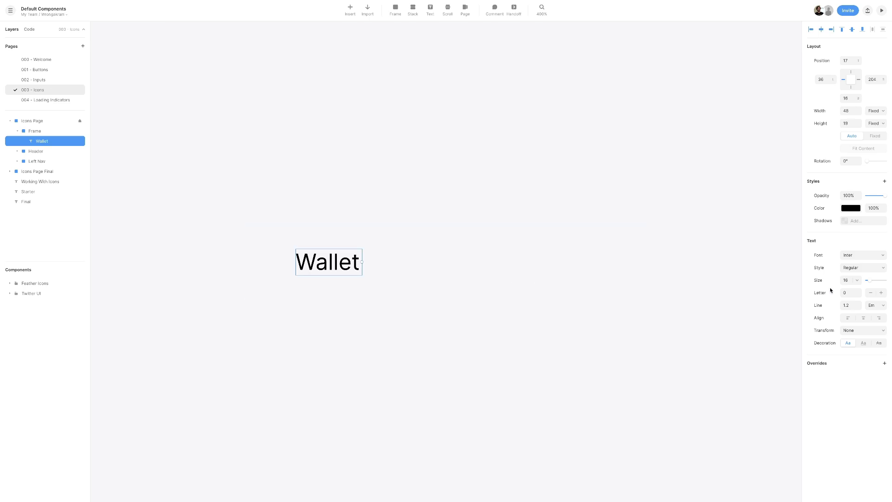
Set the Wallet text to Poppins Regular, size 14
click(875, 257)
text(pop)
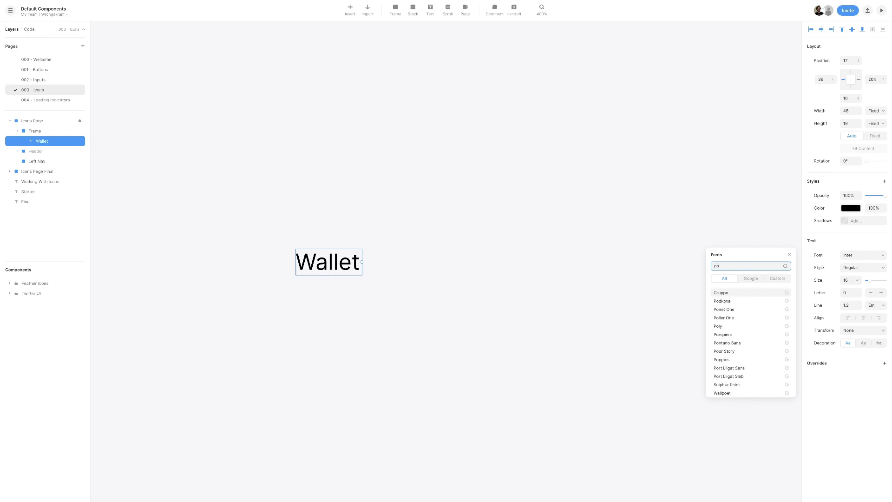
click(737, 297)
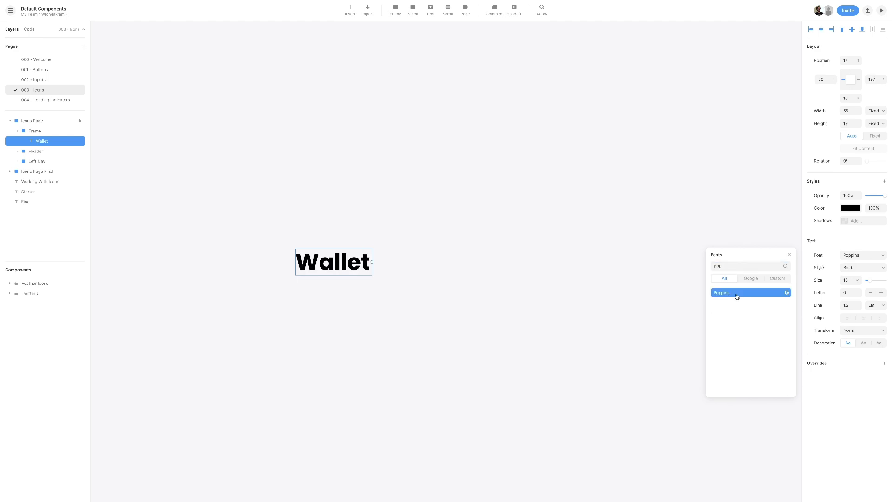
click(858, 269)
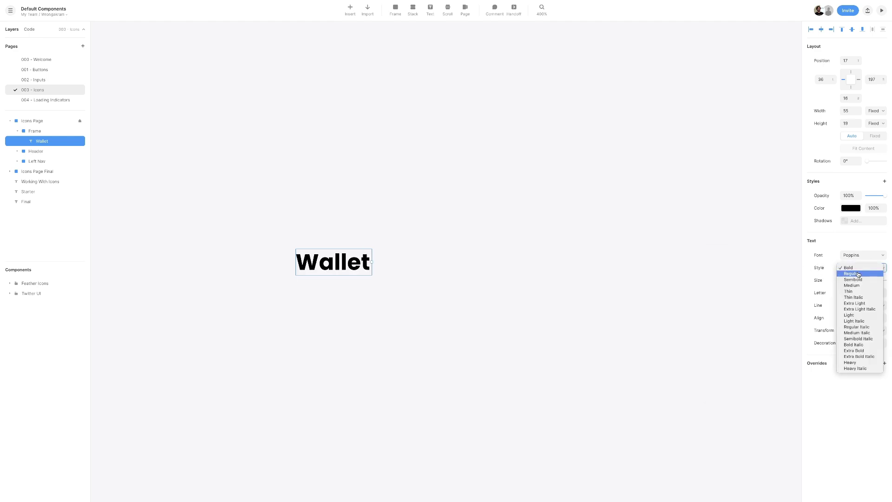
click(859, 274)
click(847, 281)
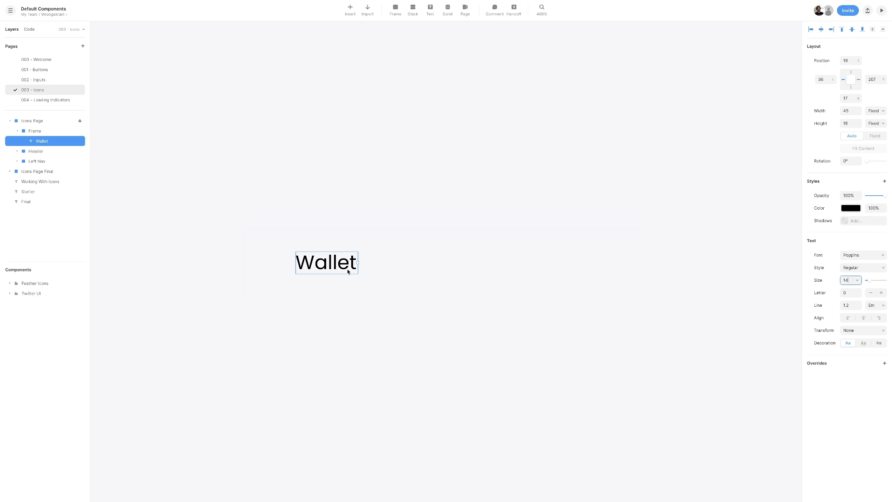
Centre Wallet vertically in the frame and offset it 48 from the left
key(alt)
click(852, 30)
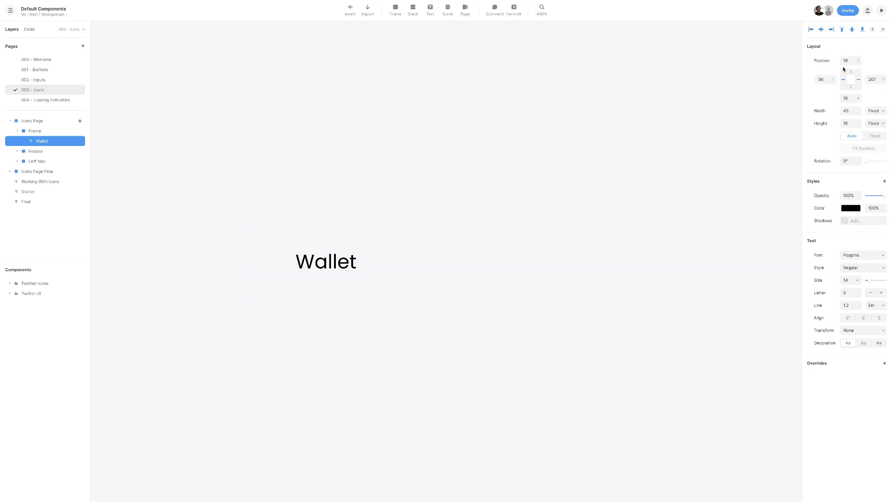
click(823, 80)
text(48)
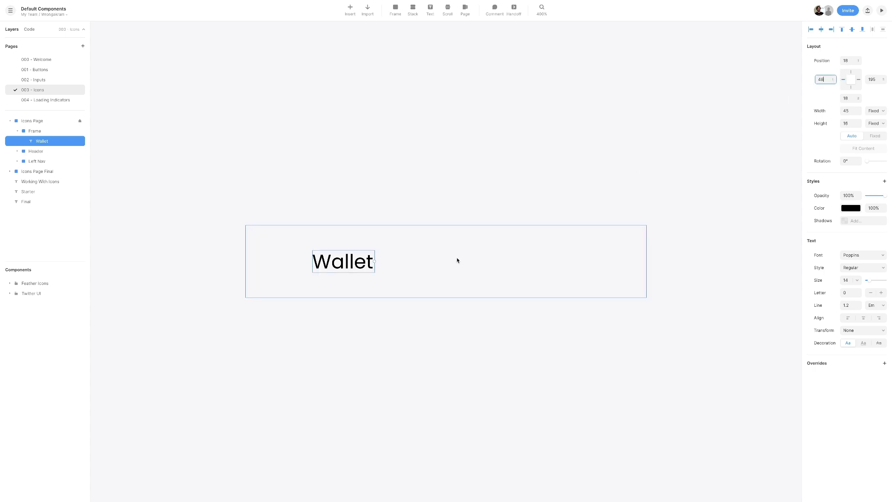
click(506, 241)
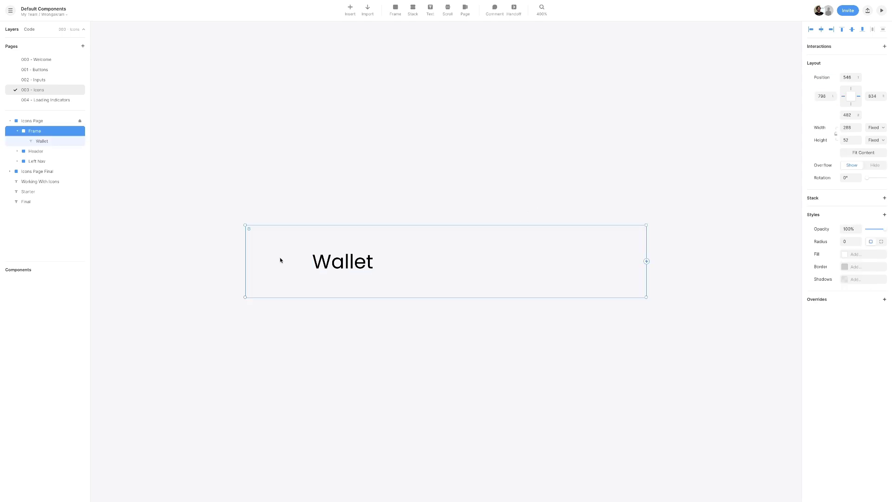
text(i)
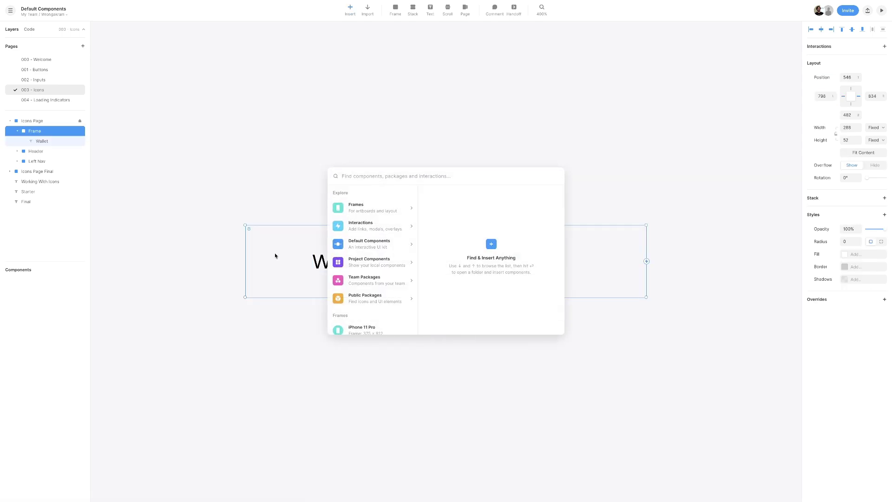
text(feather)
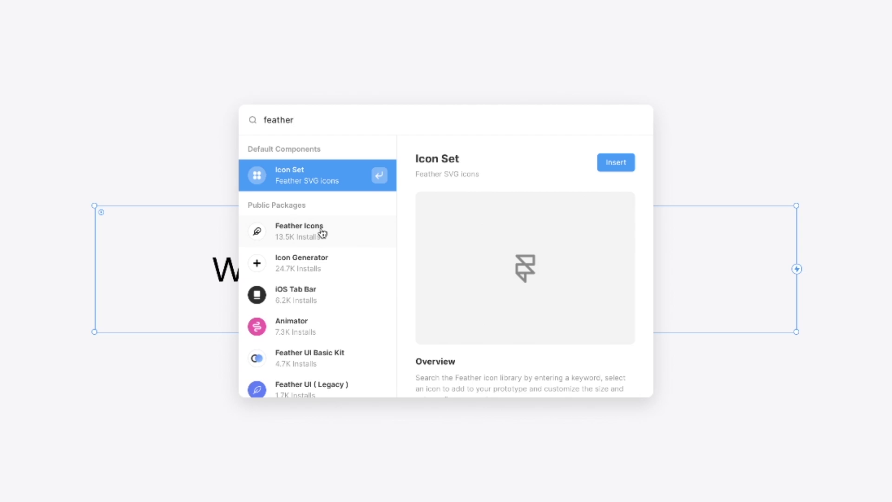
click(296, 232)
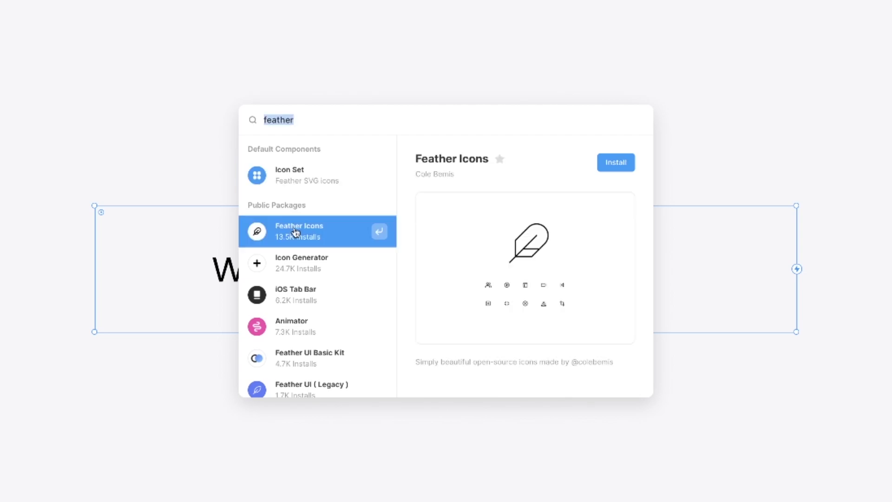
click(603, 170)
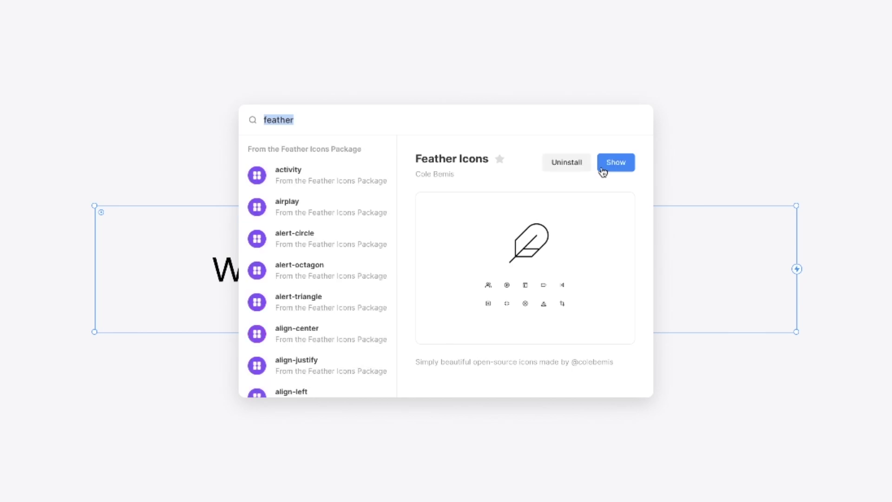
click(614, 171)
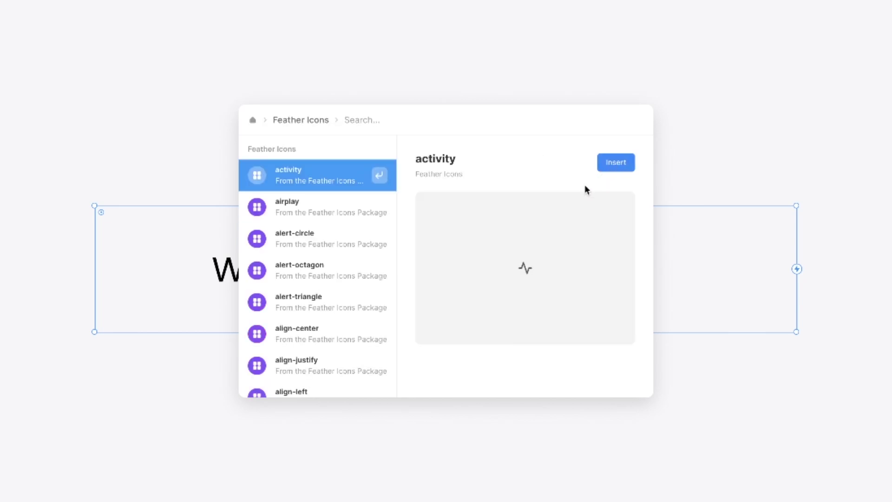
key(Down)
key(Down)
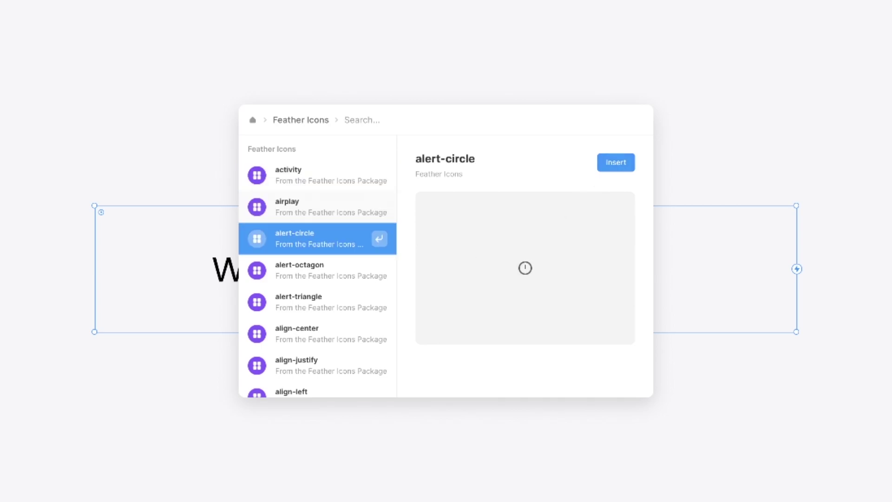
key(Down)
key(Down)
key(Down)
key(Down)
key(Down)
key(Down)
key(Down)
key(Down)
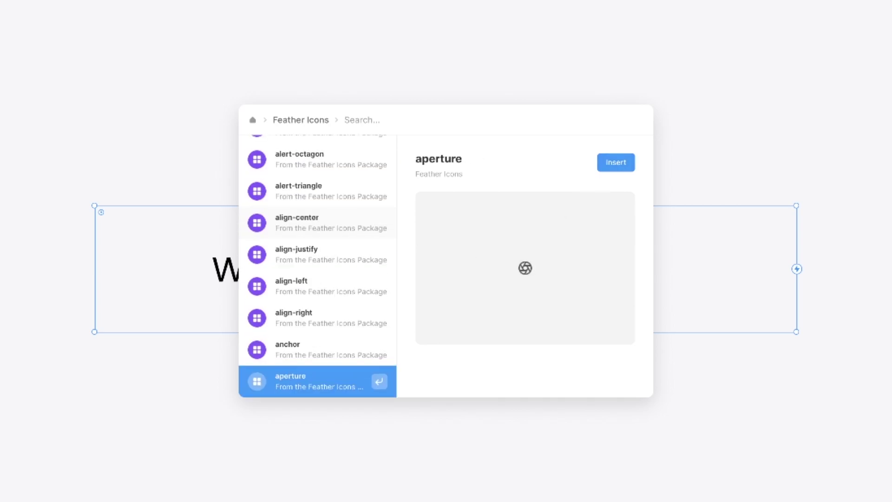
key(Down)
key(Down)
key(Down)
key(Down)
key(Down)
key(Down)
key(Down)
key(Down)
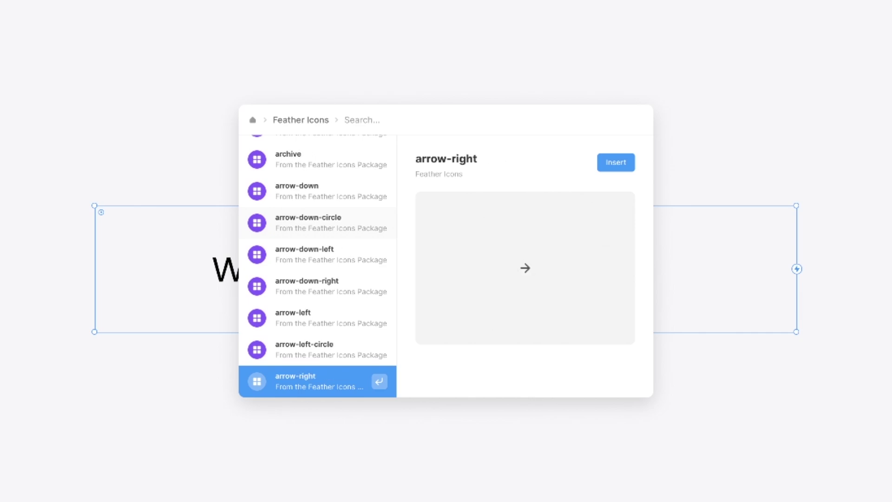
key(Down)
key(Down)
key(Down)
key(Down)
key(Down)
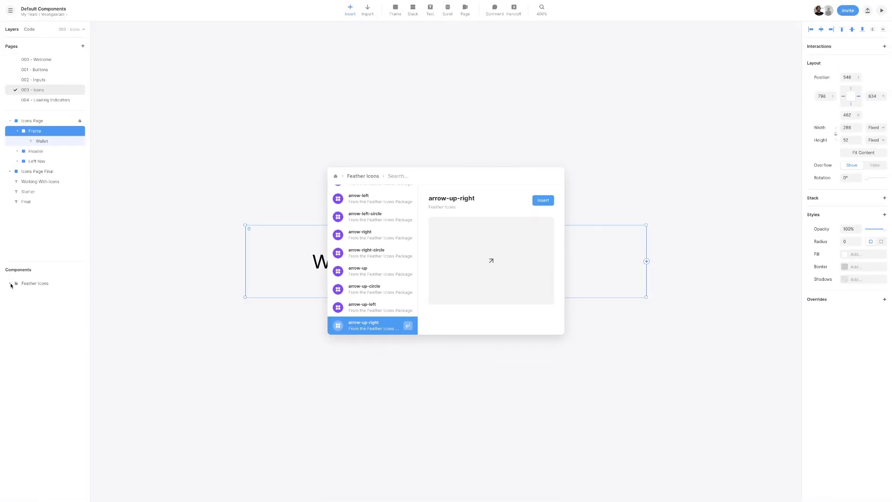
click(11, 285)
click(11, 285)
scroll(34, 295, down, 2)
scroll(34, 295, up, 3)
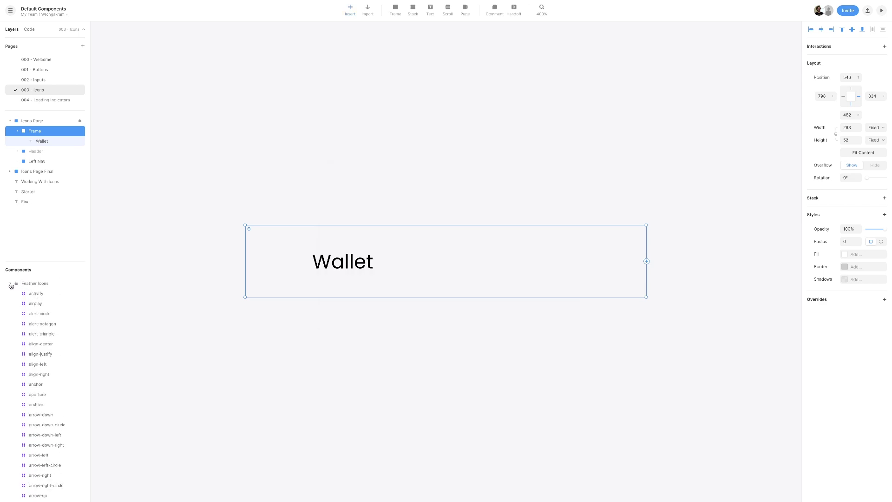
click(10, 285)
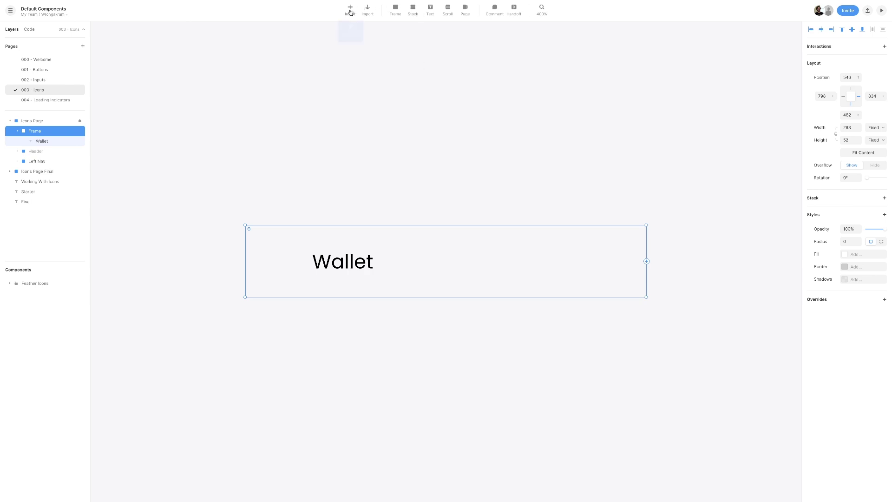
Insert the Feather credit-card icon, 16 wide and 16 from the frame's left
click(350, 11)
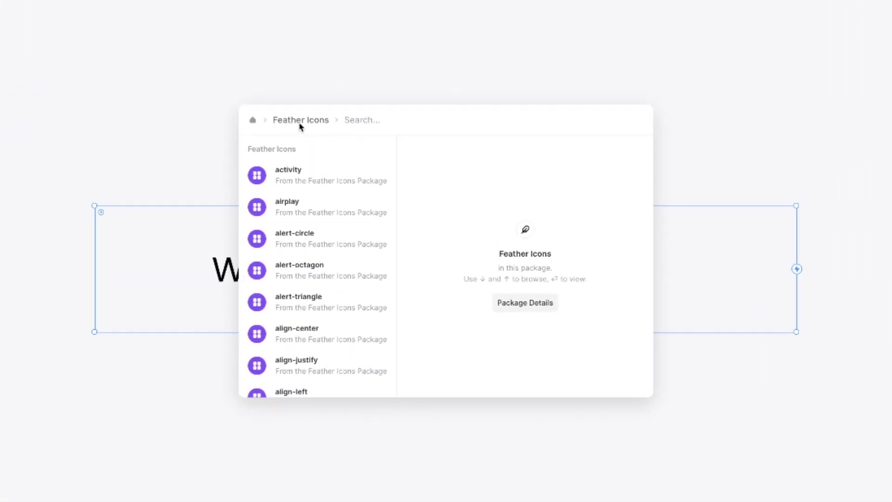
text(car)
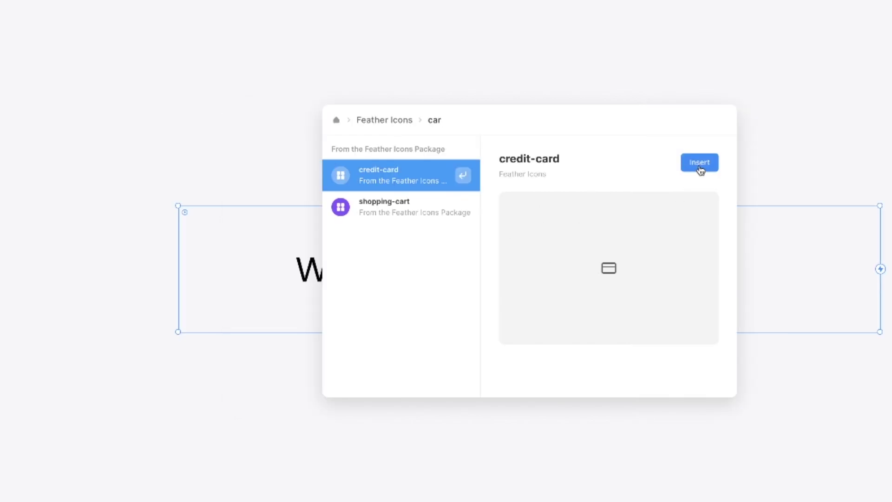
click(618, 166)
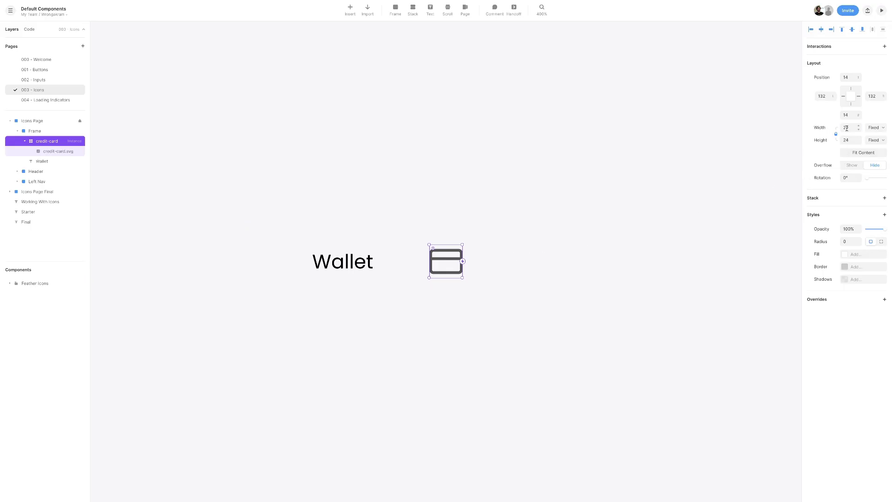
click(847, 129)
text(16)
key(Return)
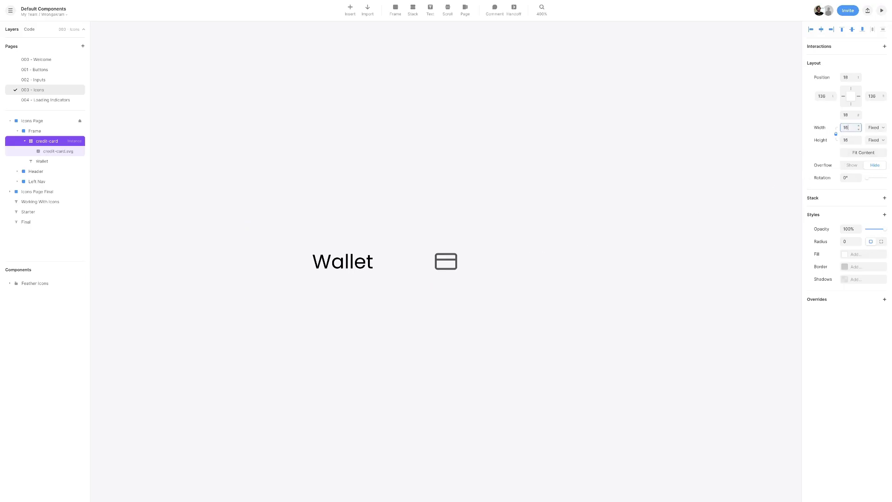
click(827, 98)
text(16)
key(Return)
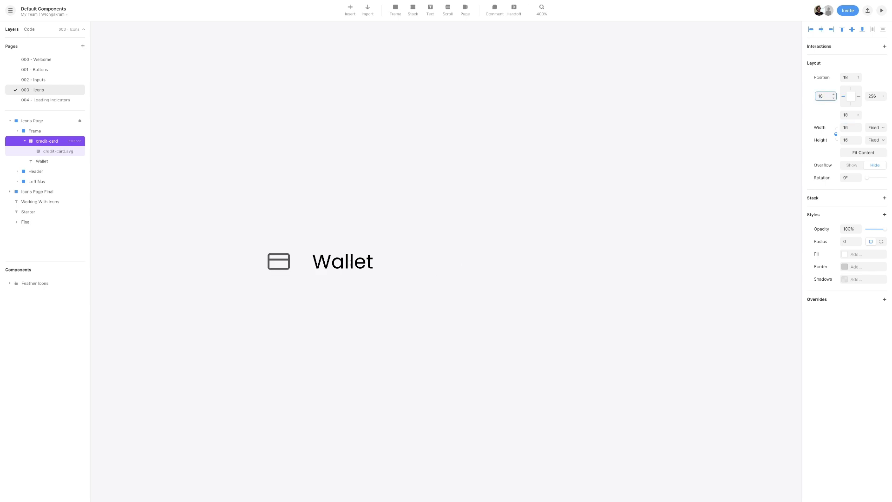
Fill the credit-card icon's vector with shared Black
double_click(279, 261)
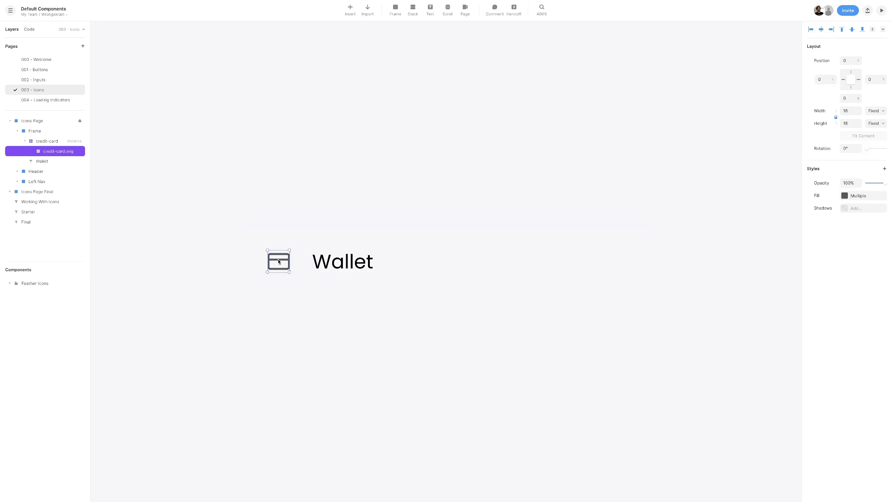
click(844, 196)
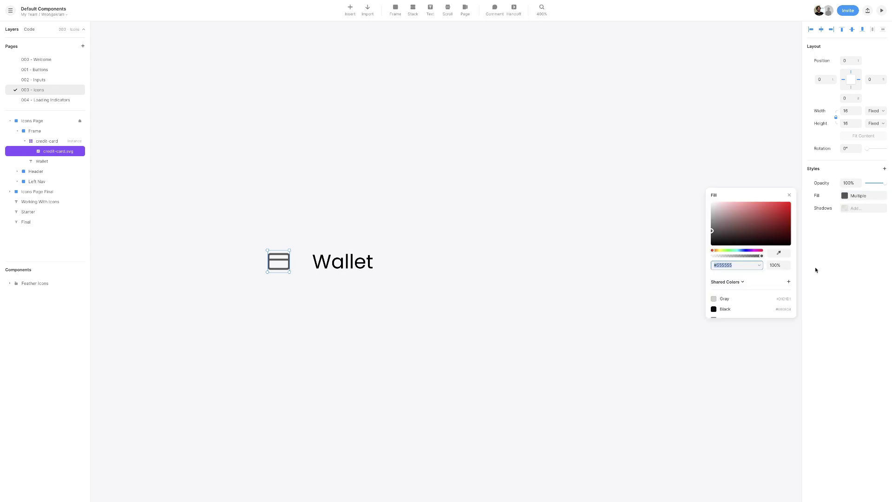
click(728, 310)
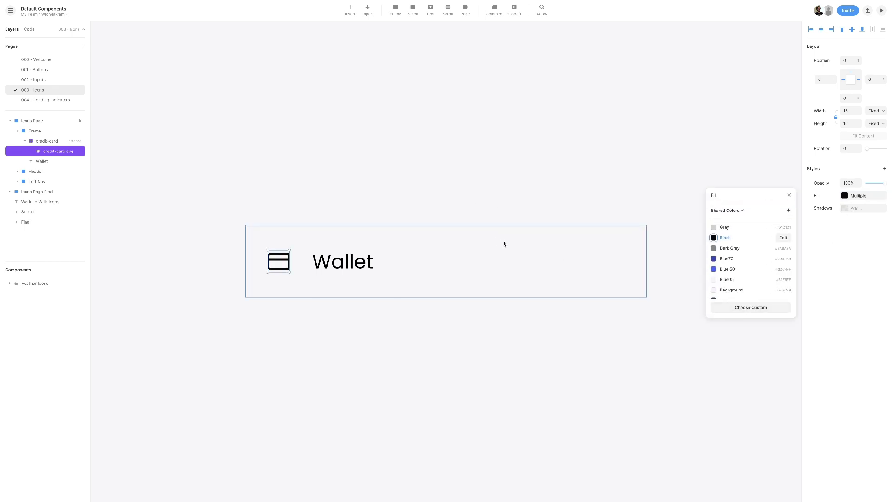
click(471, 258)
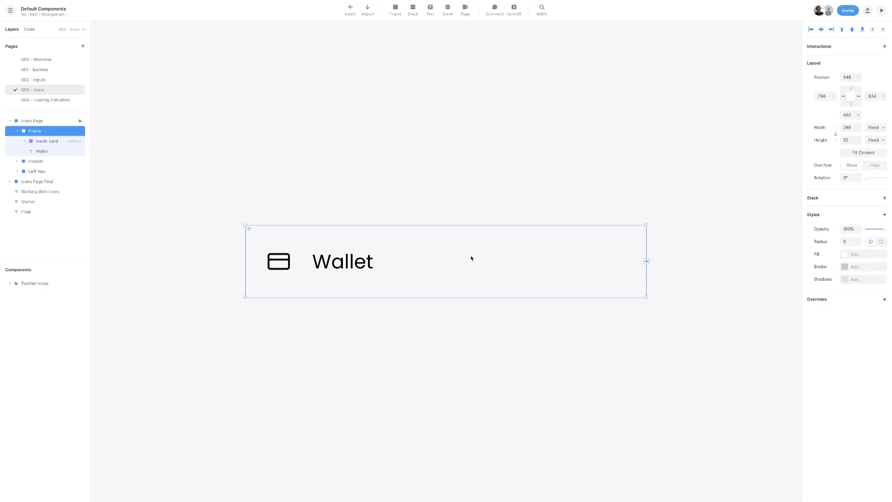
Duplicate the Wallet row below it and retype the copy's label as 'Transactions'
drag(471, 258, 454, 247)
key(ctrl+d)
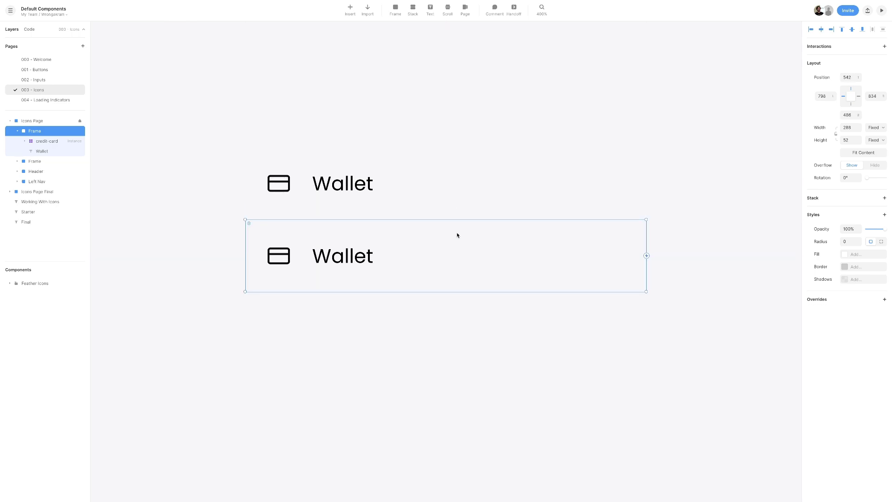
click(363, 263)
double_click(363, 262)
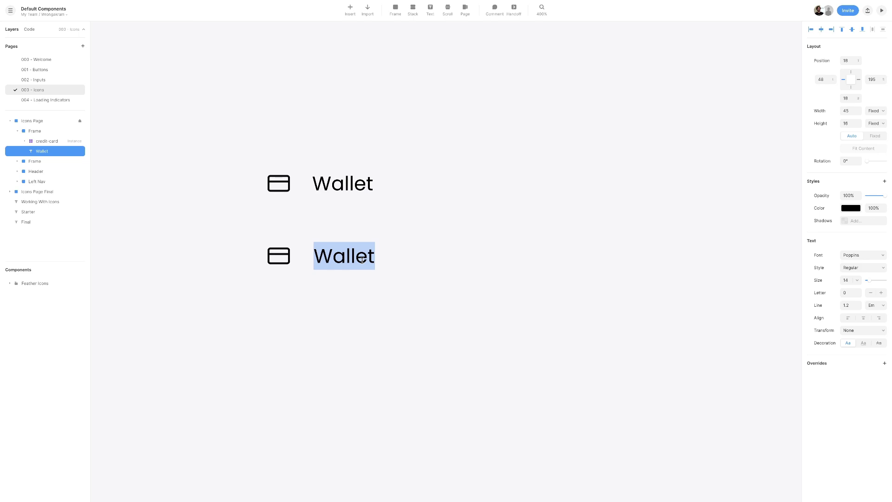
text(Tran)
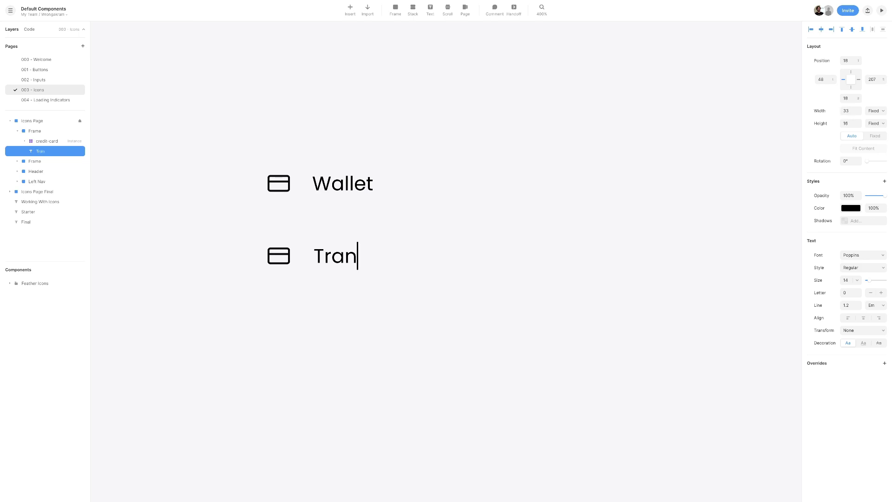
text(sactions)
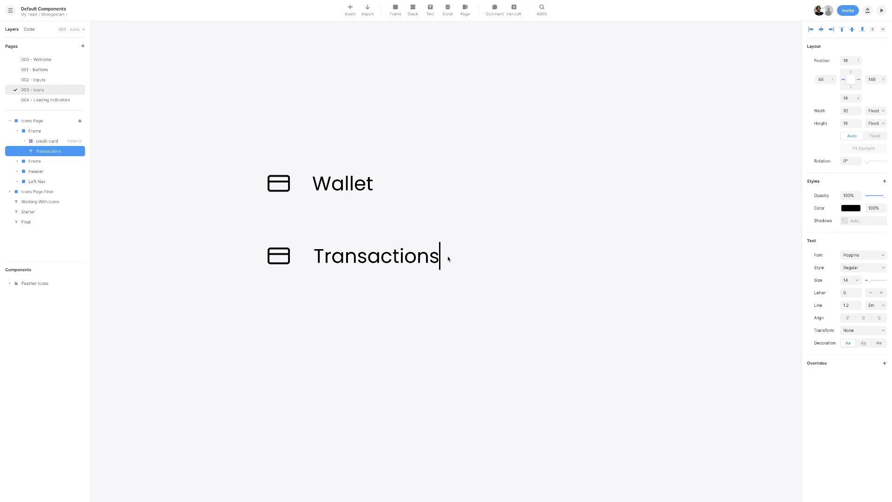
Replace the Transactions row's credit-card icon with the Feather activity icon
key(Escape)
click(282, 254)
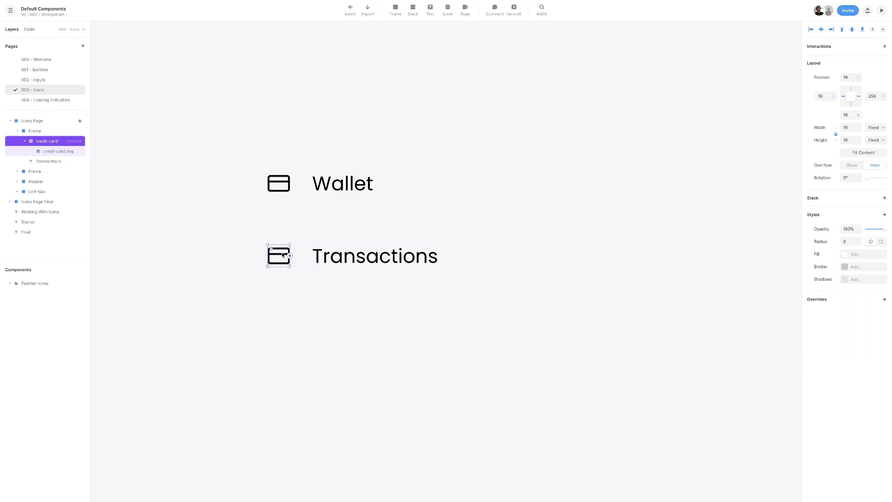
click(289, 255)
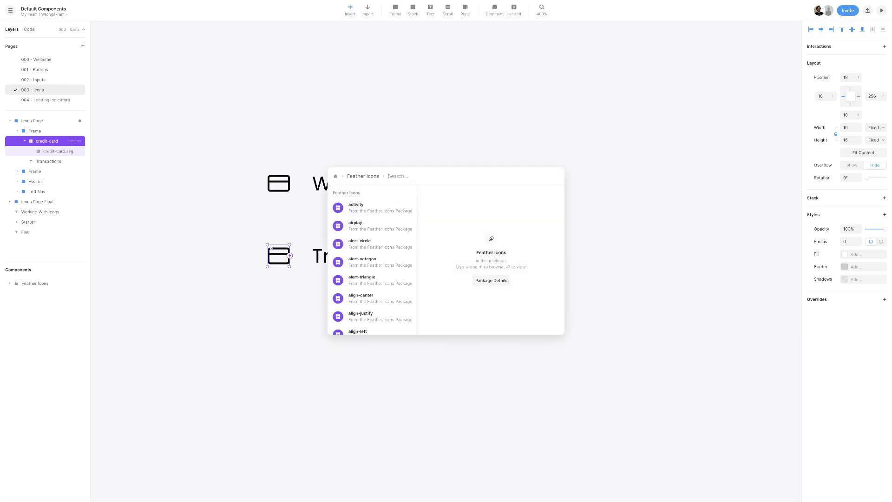
text(ac)
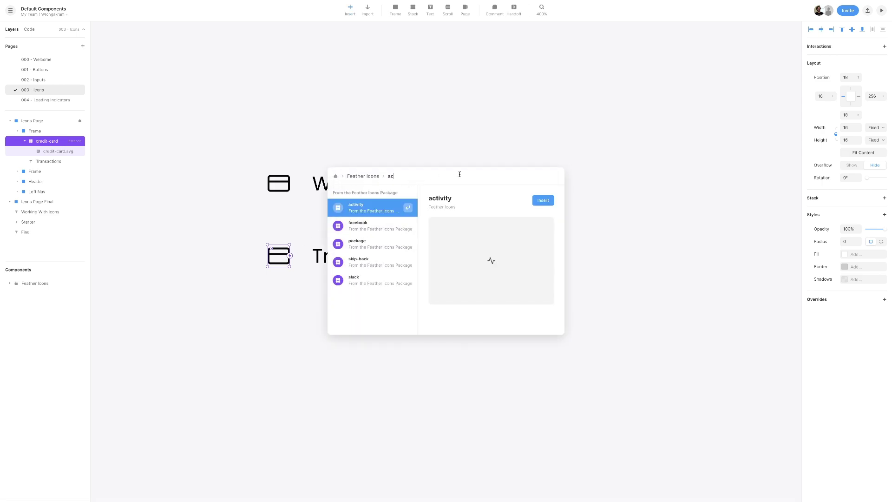
click(541, 197)
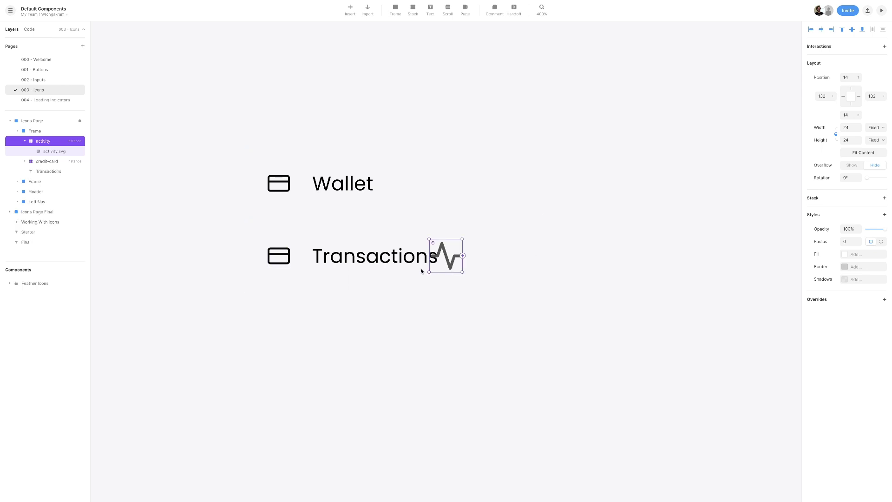
click(281, 255)
key(Delete)
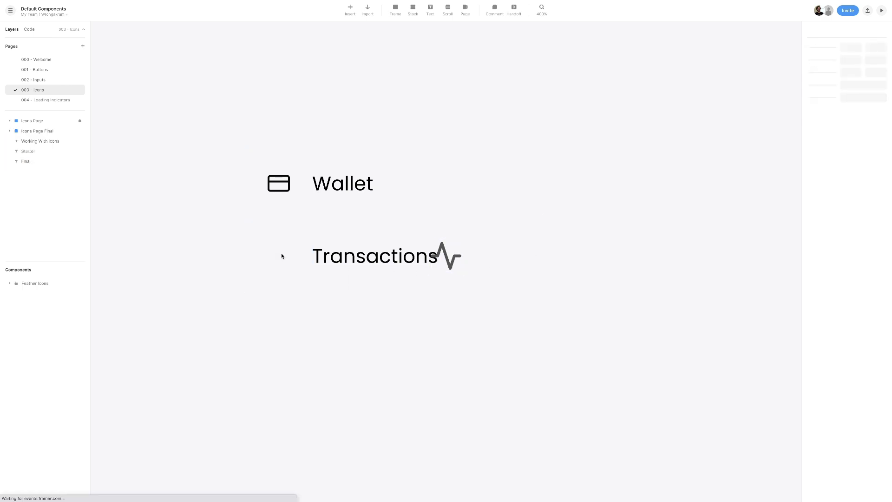
Set the activity icon's width to 16 and left offset to 16
click(446, 256)
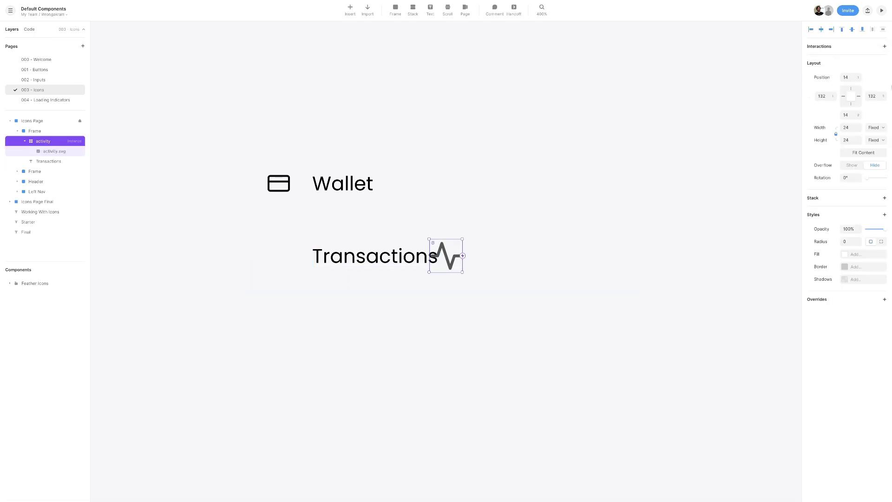
click(848, 127)
text(16)
key(Return)
click(823, 96)
text(16)
key(Return)
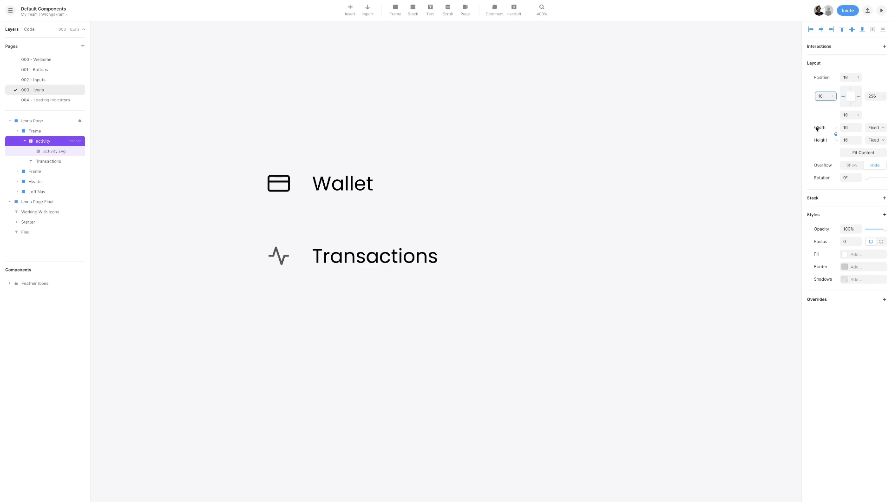
Fill the activity icon's vector with shared Black
click(280, 262)
double_click(281, 261)
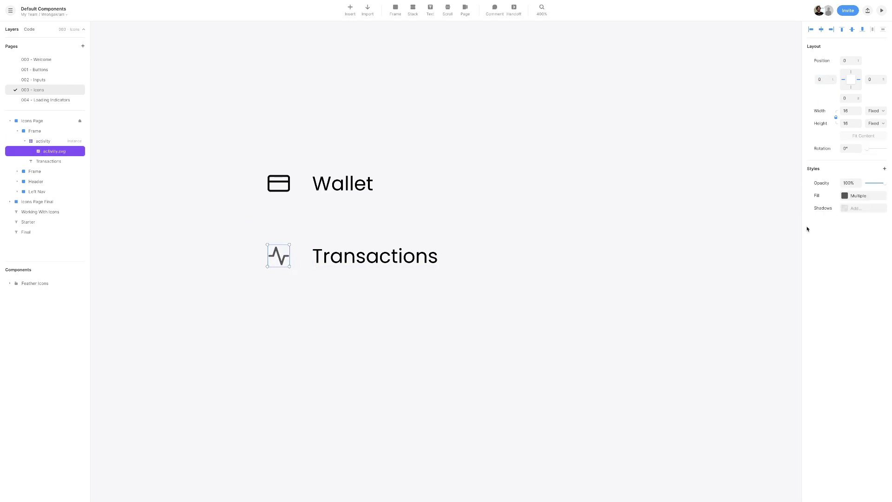
click(845, 196)
scroll(758, 274, down, 2)
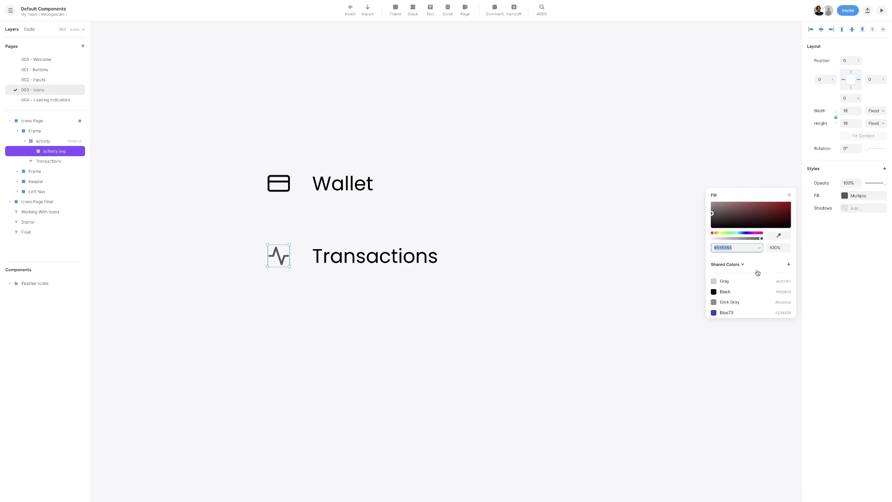
click(734, 292)
click(661, 276)
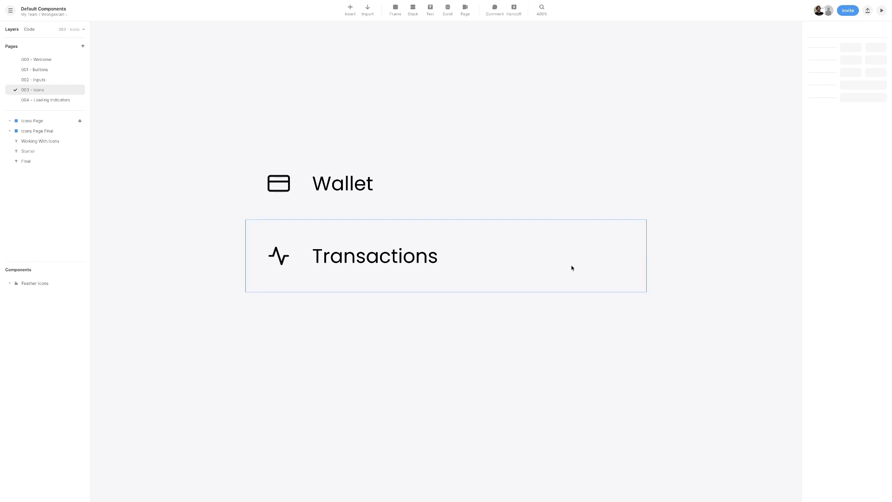
Wrap the Wallet and Transactions rows in a stack with Wallet on top
click(517, 191)
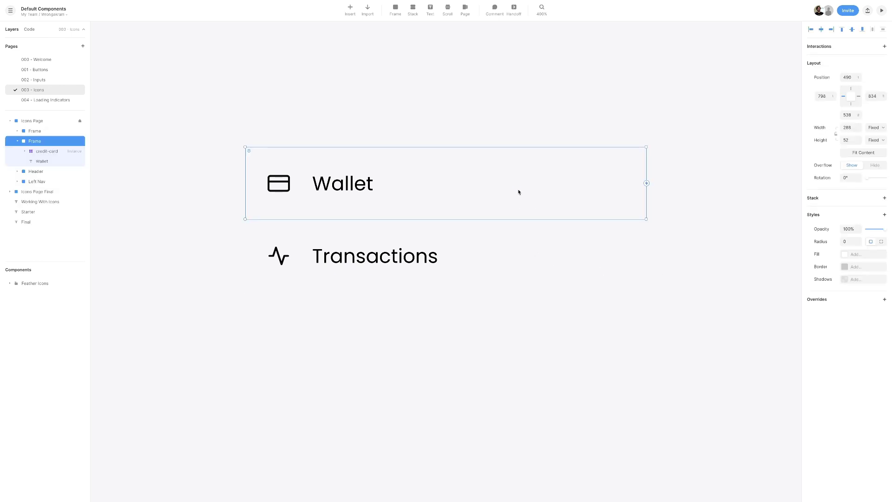
shift+click(513, 243)
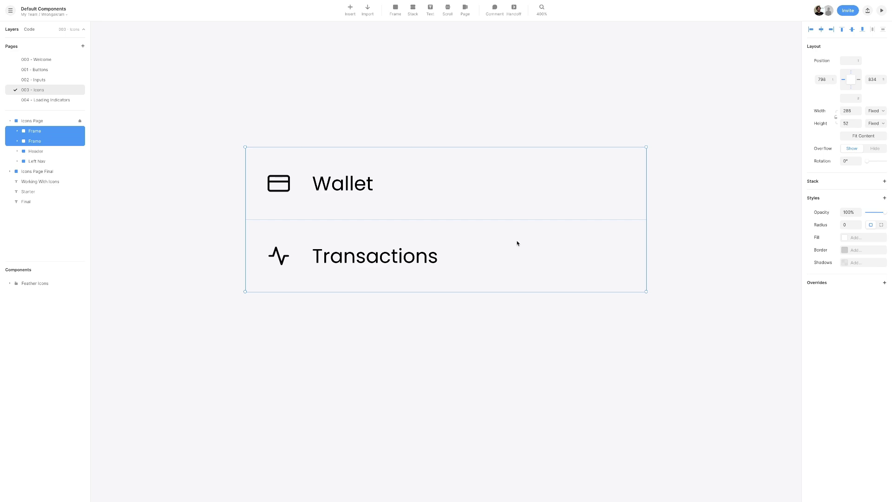
right_click(516, 243)
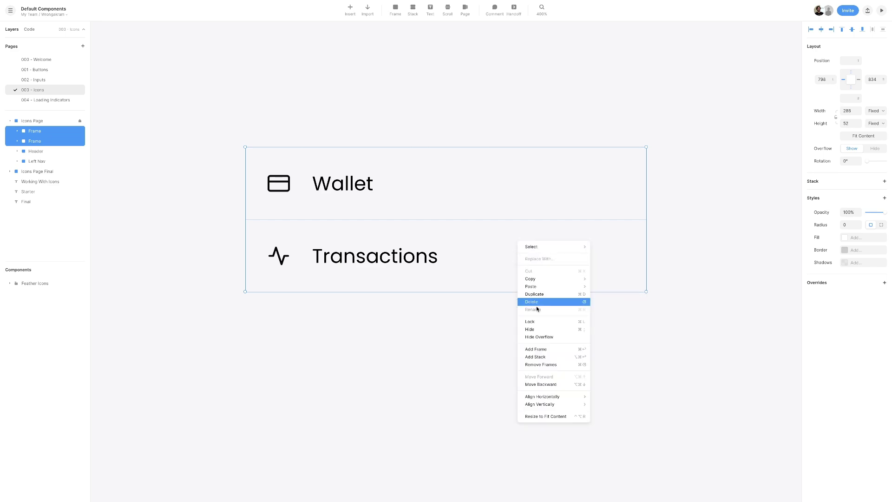
click(541, 356)
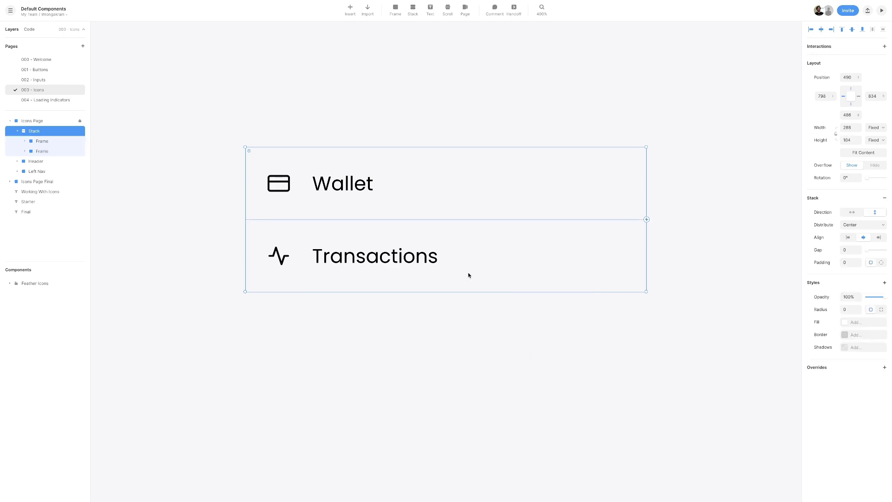
drag(467, 275, 473, 241)
Give the Wallet row a pale Blue05 background fill
click(406, 185)
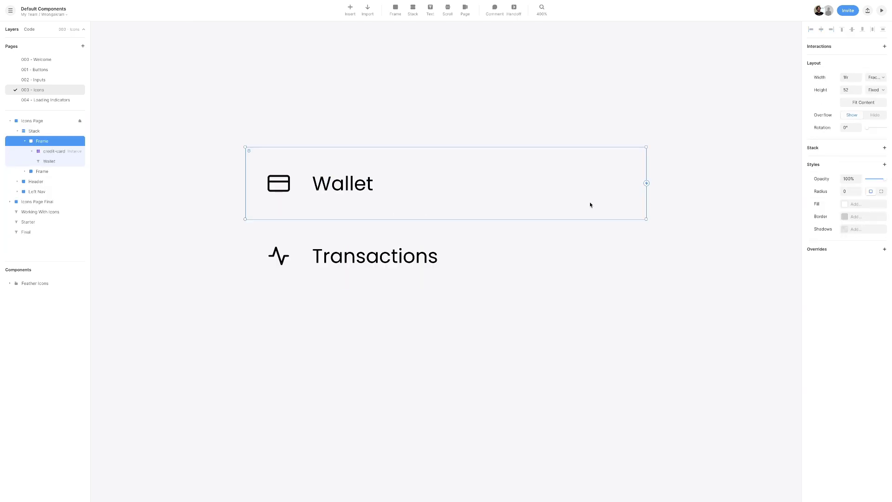
click(846, 206)
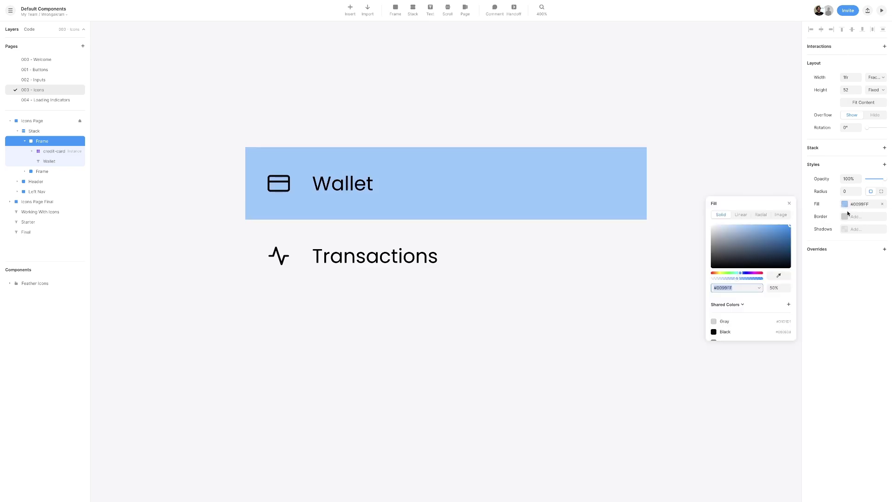
scroll(740, 288, down, 3)
scroll(740, 290, down, 1)
click(738, 296)
Colour the Wallet label and its credit-card icon shared Blue 50
click(375, 183)
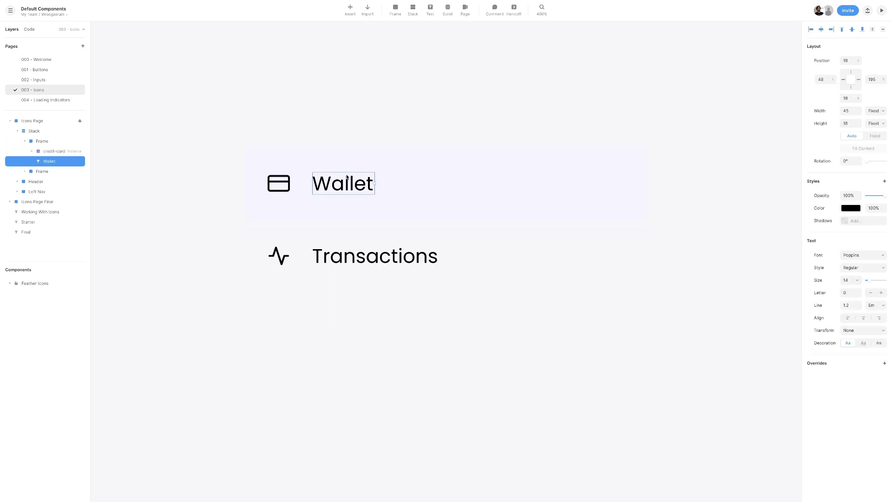
click(856, 212)
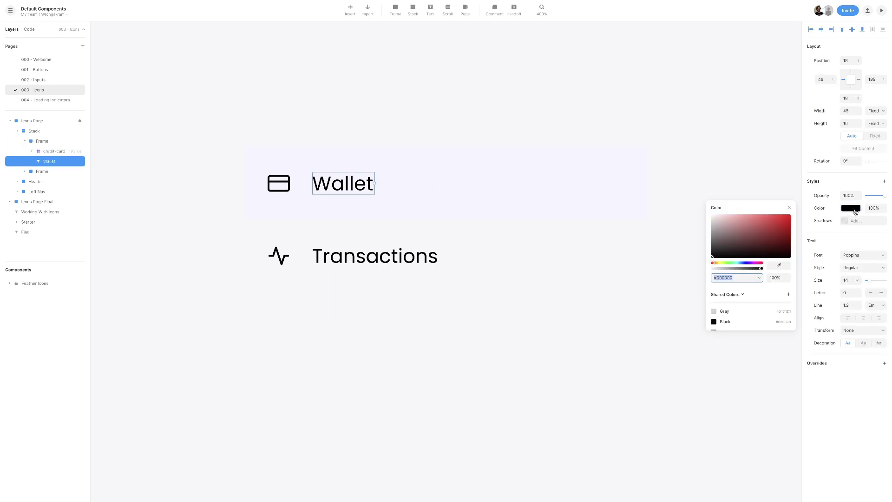
scroll(733, 295, down, 3)
click(731, 295)
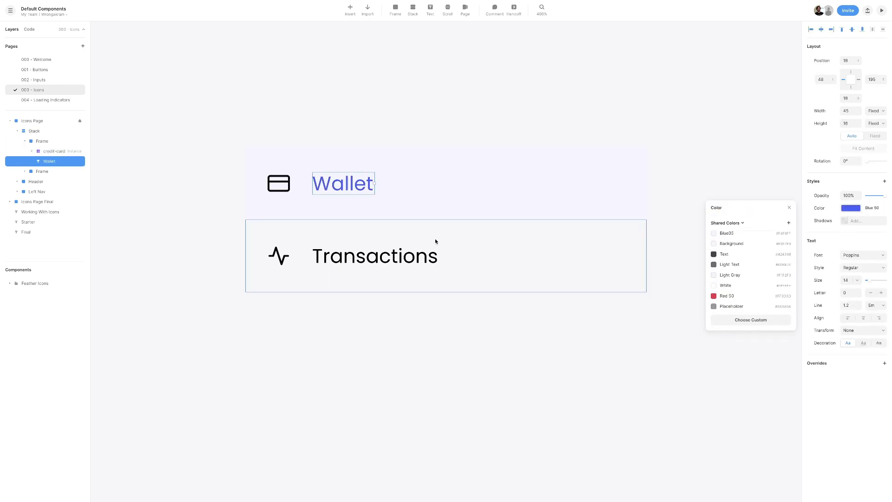
click(280, 183)
double_click(280, 183)
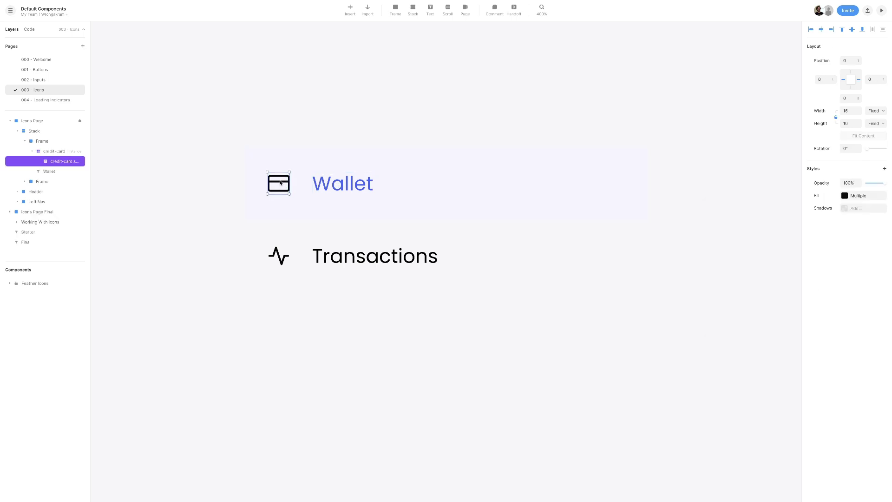
click(840, 196)
click(747, 270)
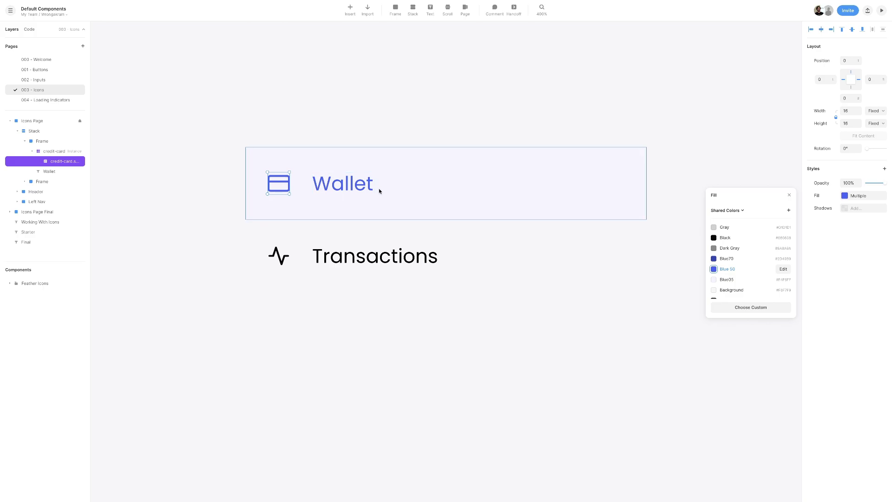
click(528, 137)
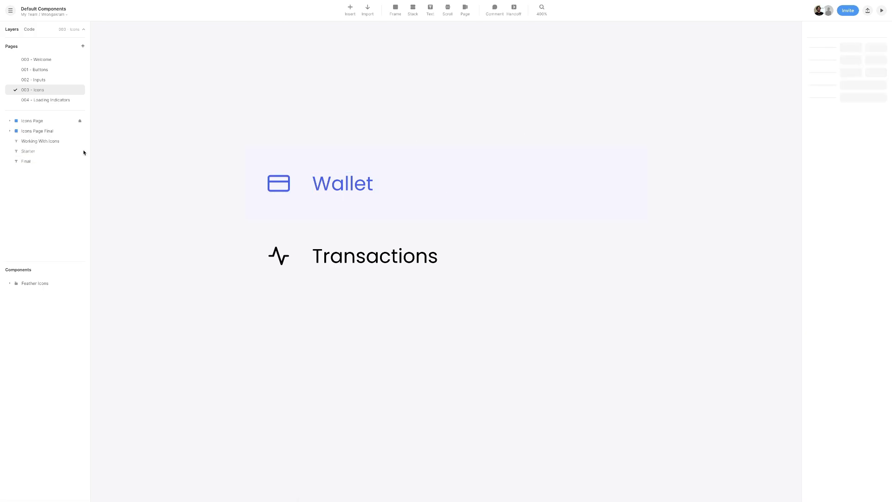
Move the Wallet/Transactions stack into the Left Nav, with top position 316
click(42, 121)
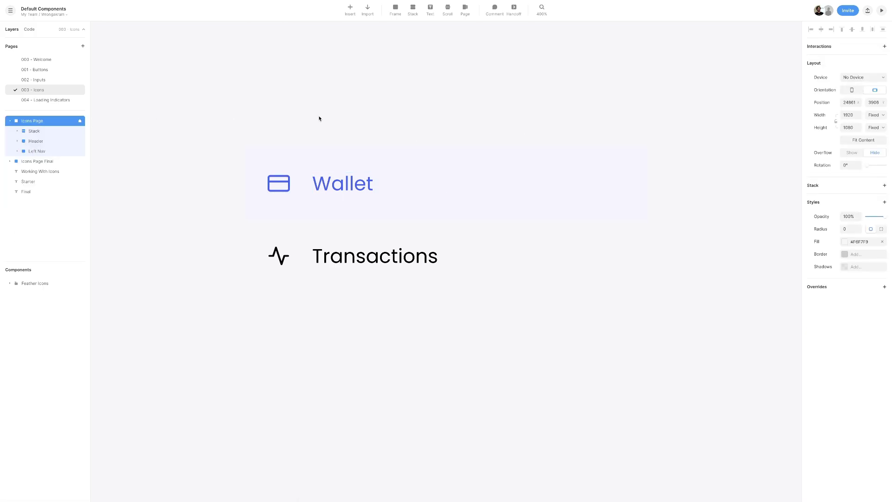
key(shift+2)
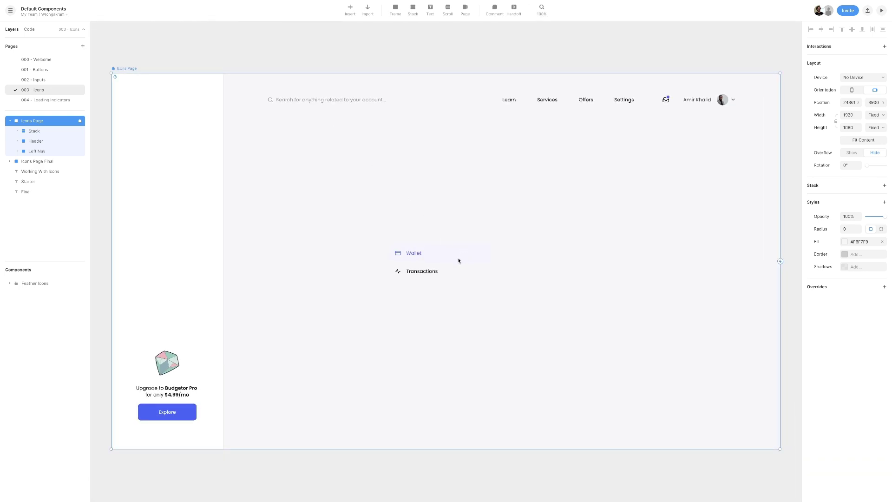
click(44, 131)
click(423, 253)
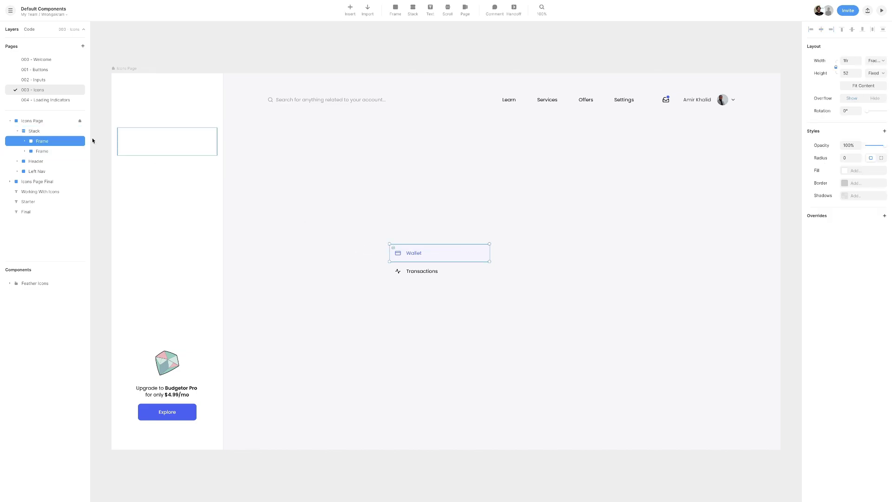
click(49, 133)
drag(464, 252, 189, 224)
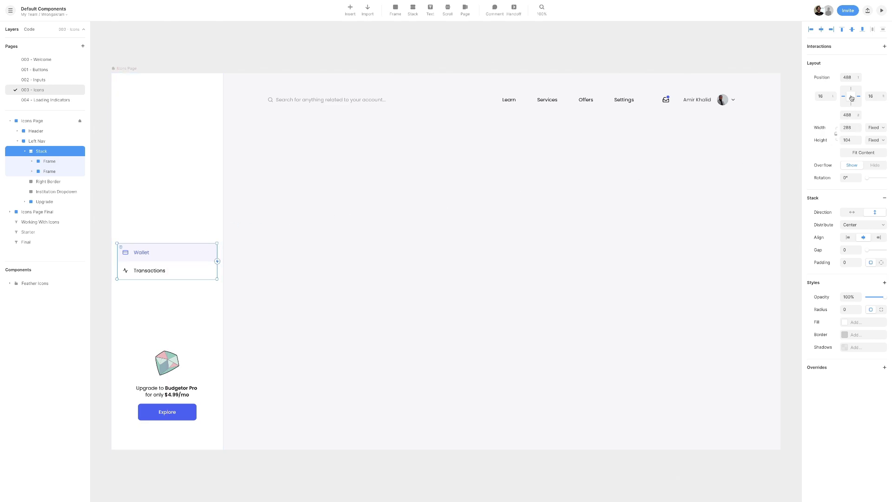
click(848, 78)
text(316)
click(346, 203)
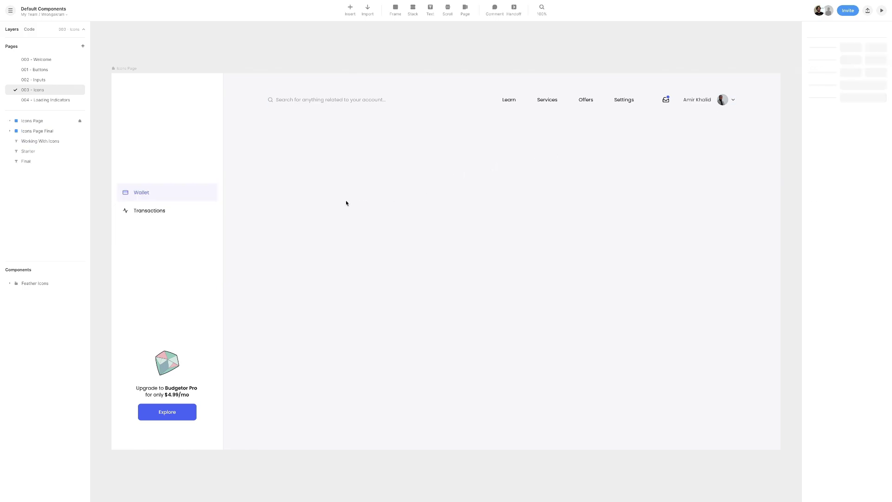
Duplicate the Transactions row to make four rows and fit the stack to its content
click(205, 210)
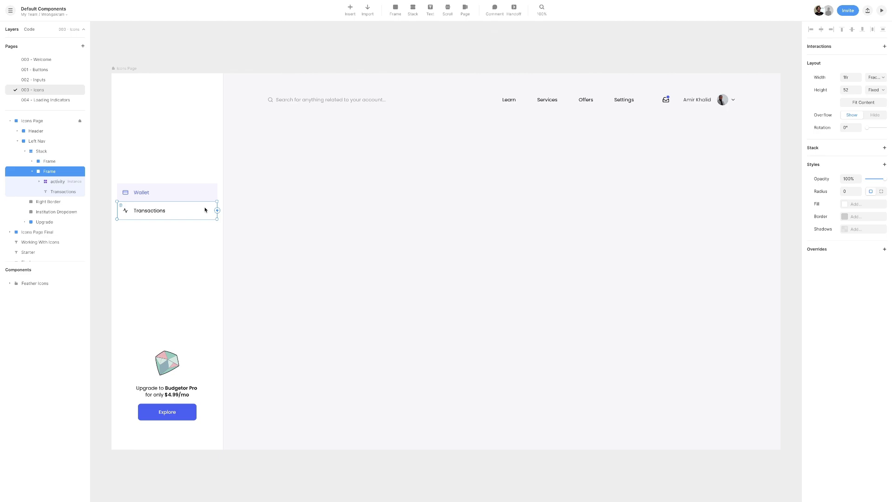
key(ctrl+d)
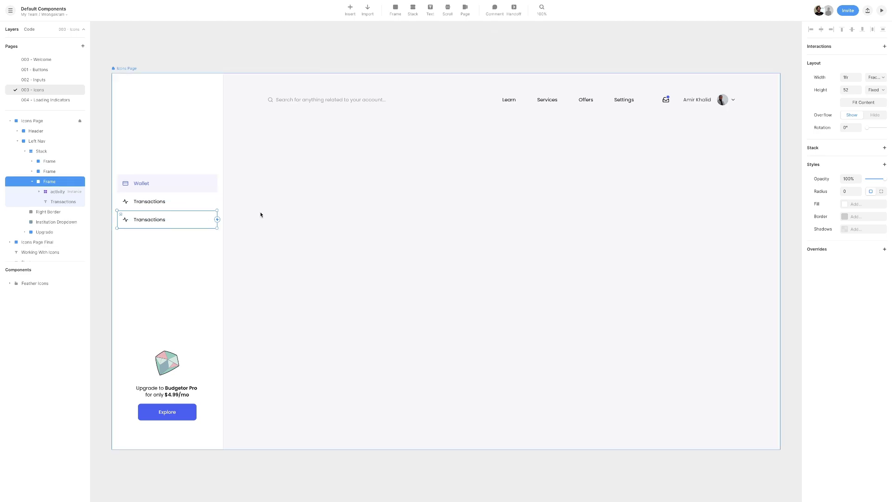
key(ctrl+d)
key(ctrl+d)
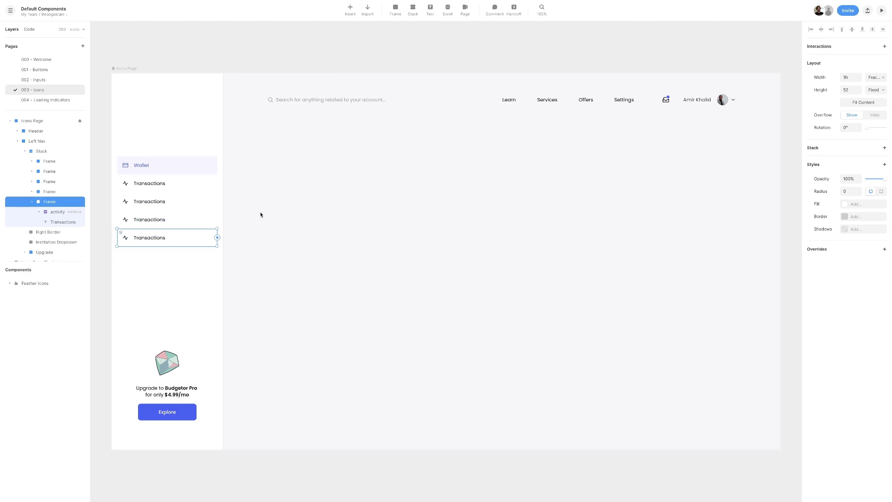
click(51, 154)
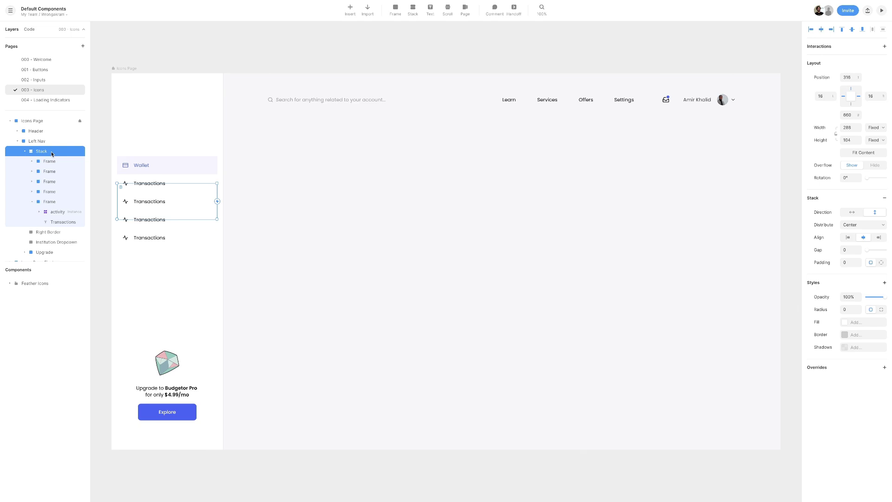
click(862, 158)
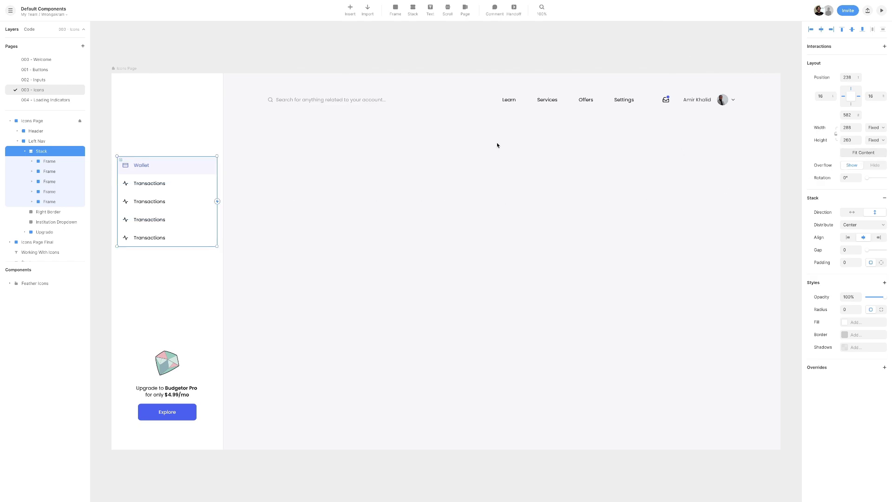
Delete the institution dropdown and set the stack's top position to 316
click(189, 152)
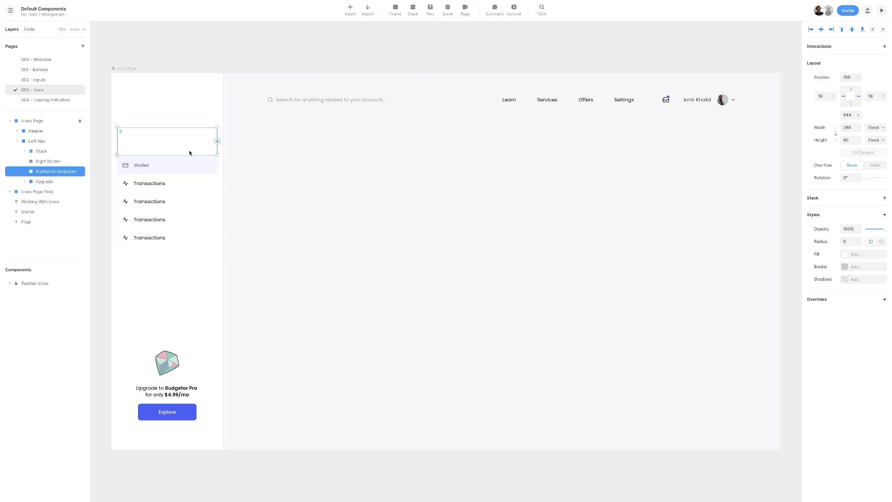
key(Delete)
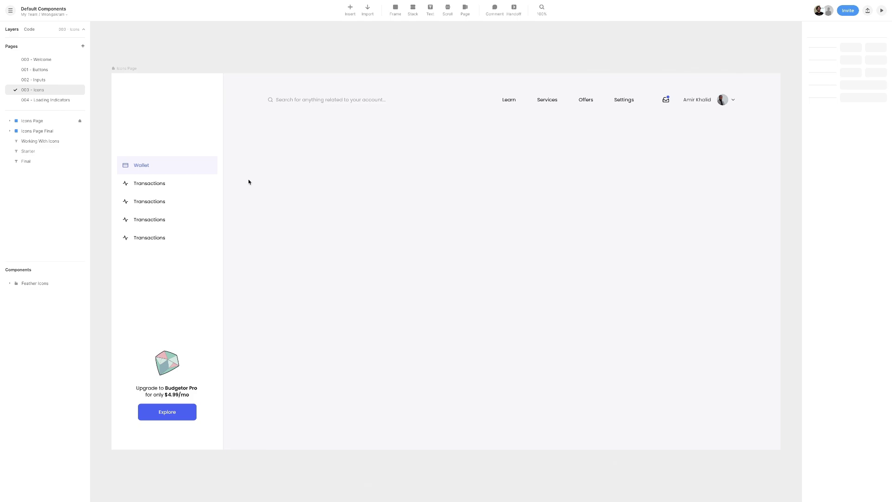
click(211, 184)
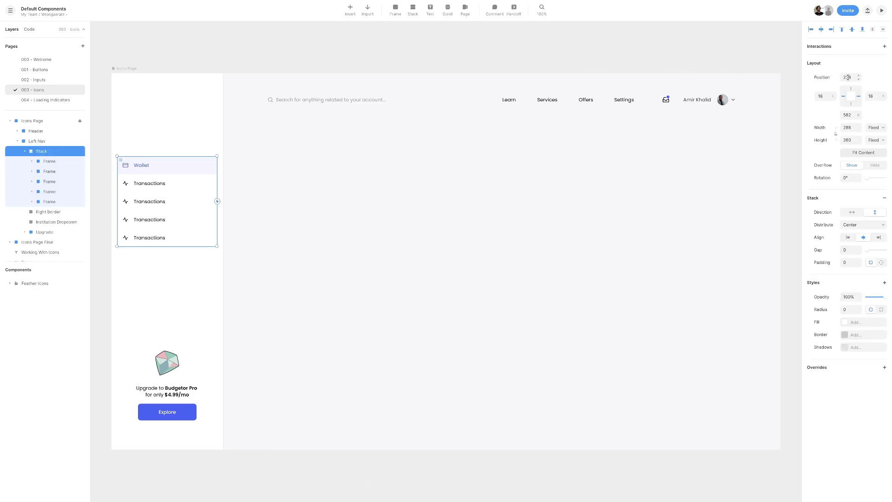
click(848, 78)
text(316)
key(Return)
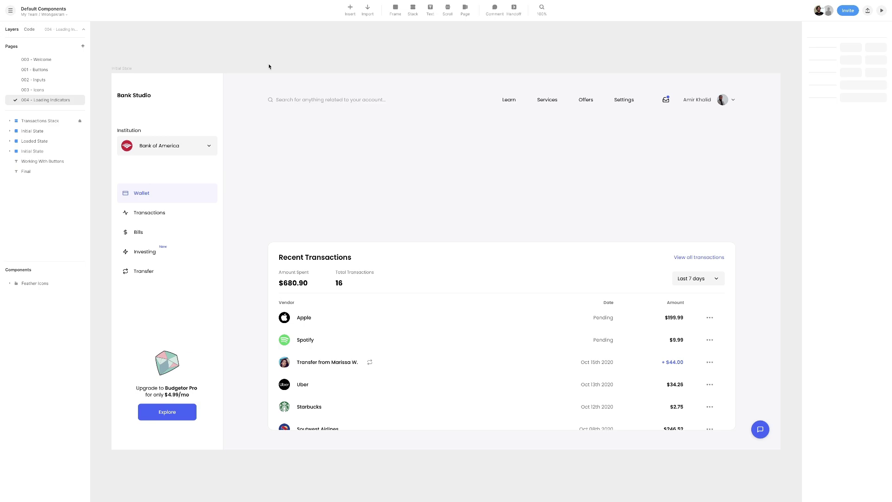
Preview and close the prototype, then duplicate the Initial State frame
click(882, 11)
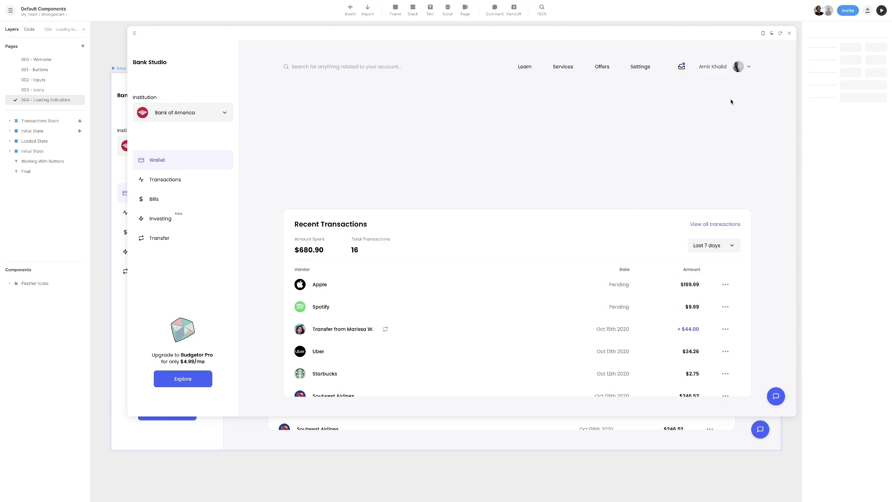
click(789, 33)
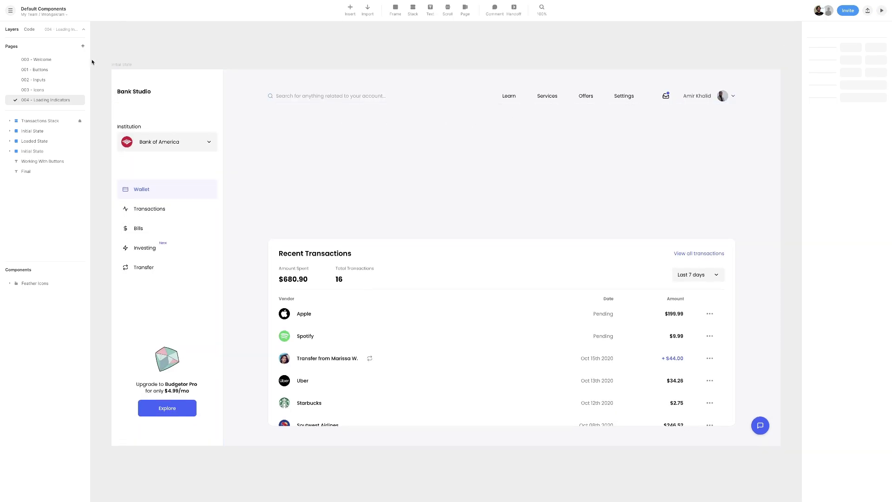
click(124, 64)
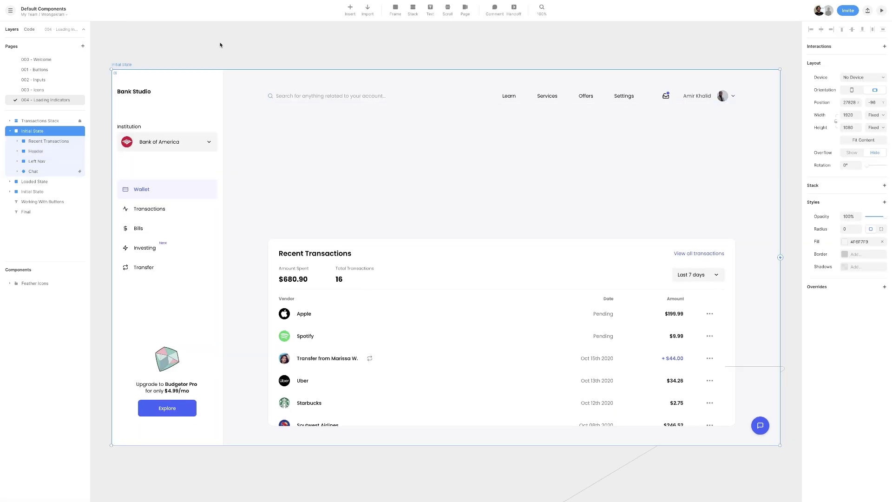
key(ctrl+d)
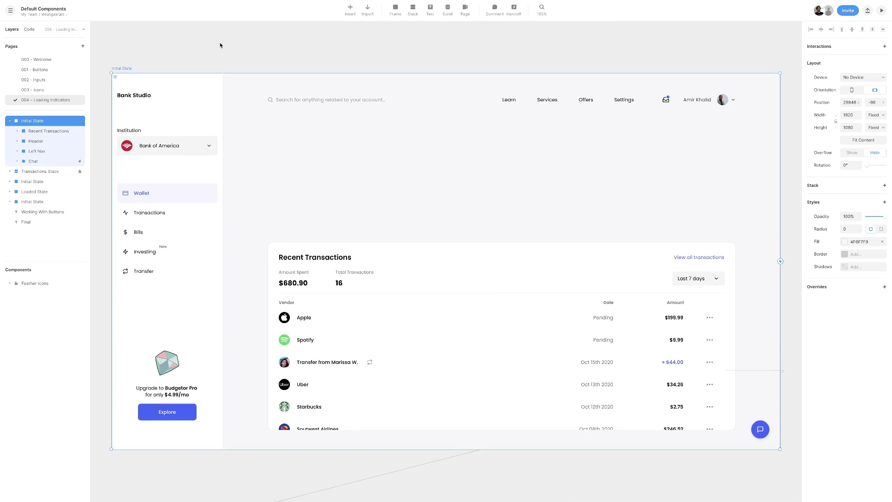
Fit both Initial State frames in view and move the Transactions Stack further right
scroll(220, 45, left, 10)
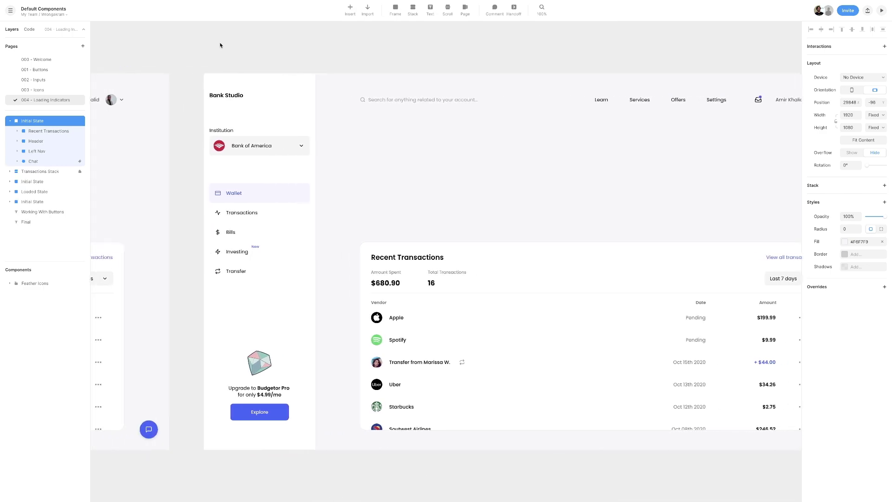
scroll(221, 45, left, 1)
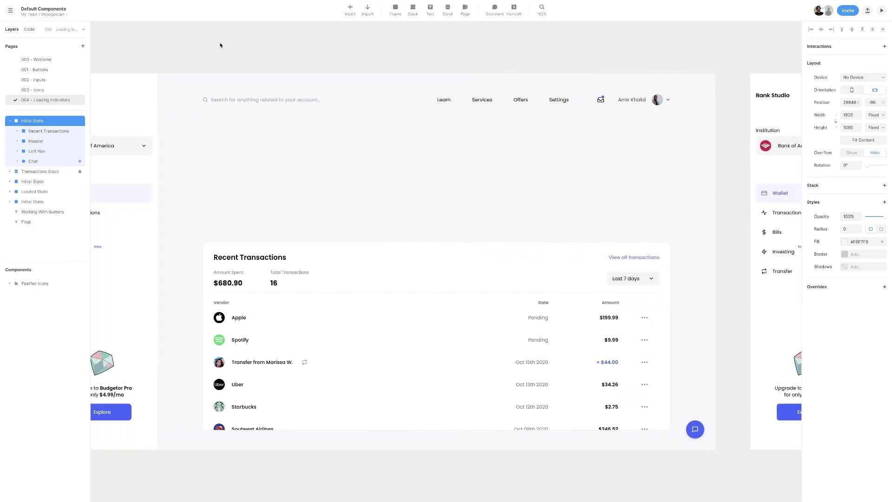
scroll(220, 45, right, 10)
scroll(207, 55, left, 1)
shift+click(184, 69)
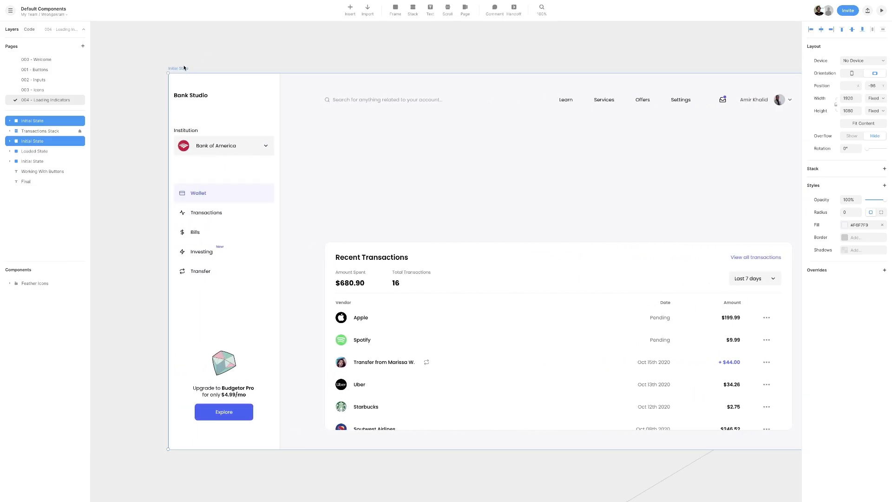
key(shift+2)
click(333, 86)
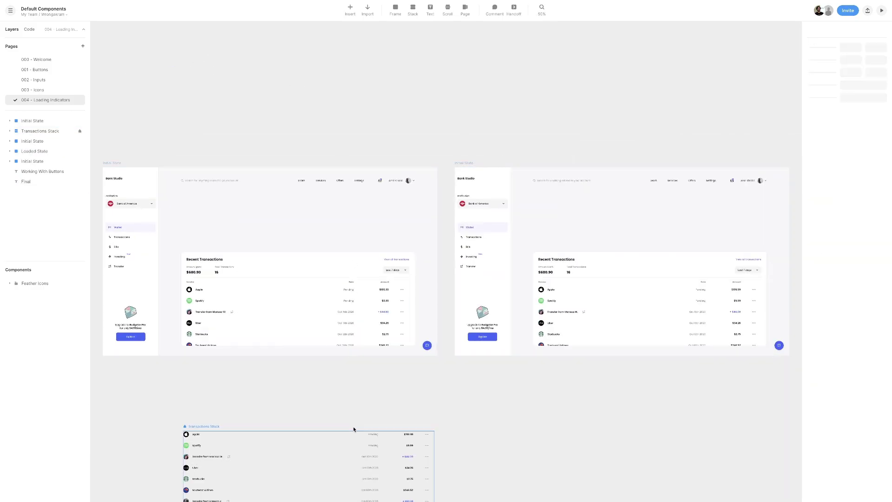
drag(206, 427, 347, 424)
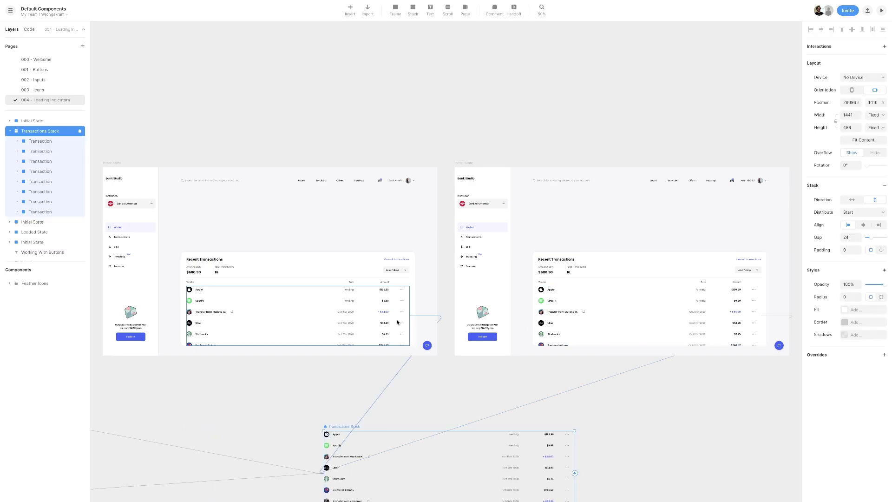
Rename the right-hand duplicate frame to 'Loaded State'
click(450, 364)
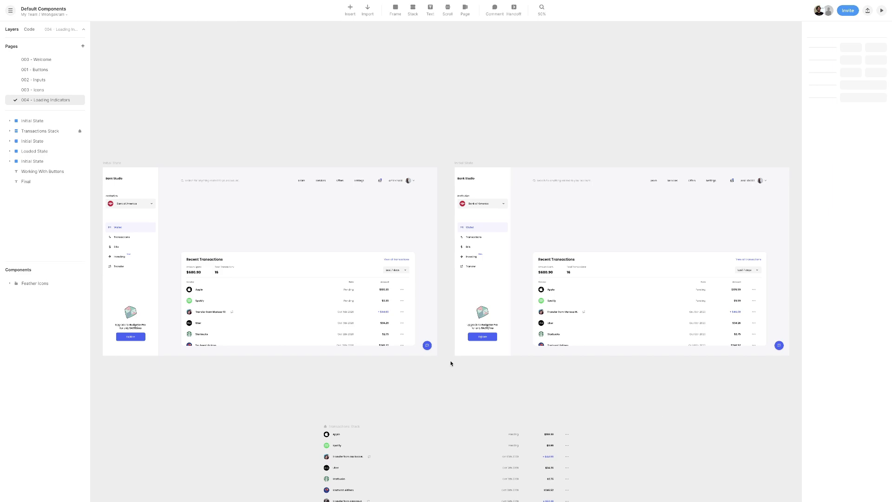
click(112, 164)
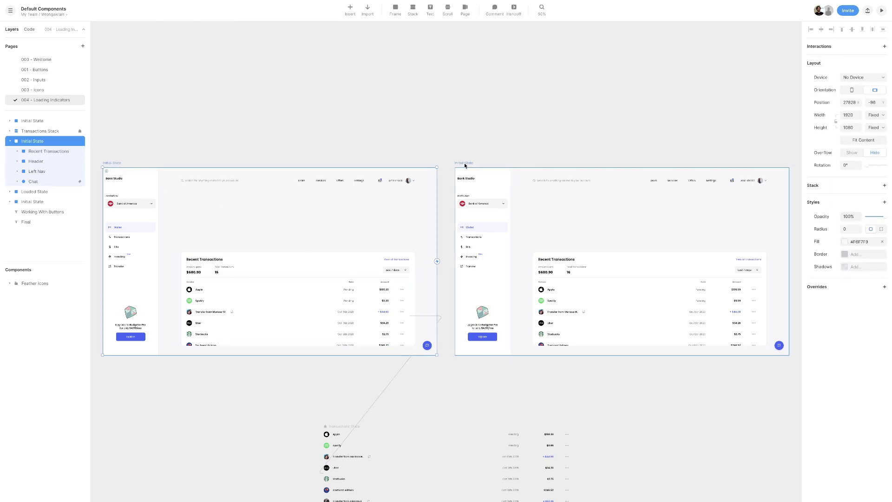
click(465, 164)
double_click(77, 121)
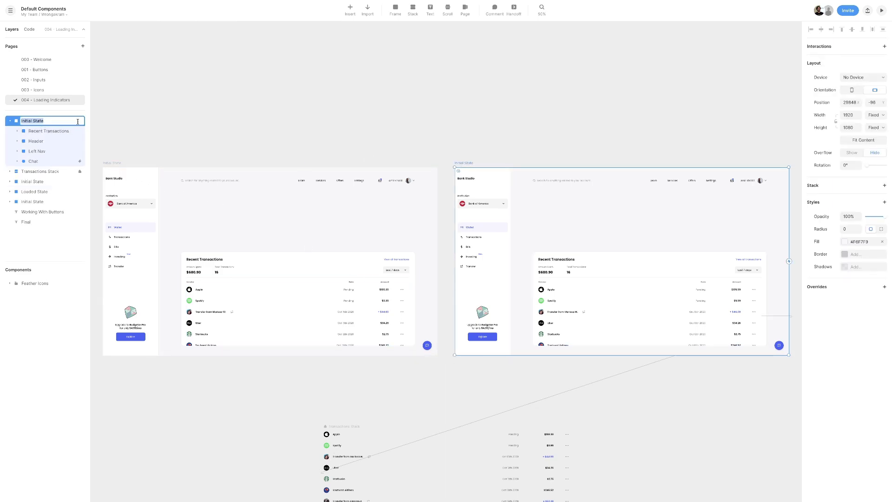
text(LoadedS)
key(BackSpace)
text(Dtate)
key(Return)
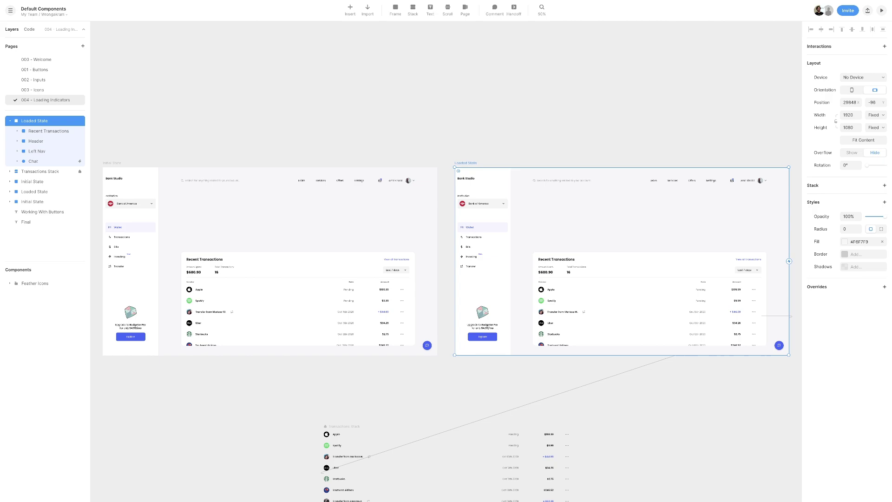
Set the Initial State's Transaction Scroll to 0% opacity and nudge it down 20 px
click(338, 299)
click(115, 163)
key(ctrl+2)
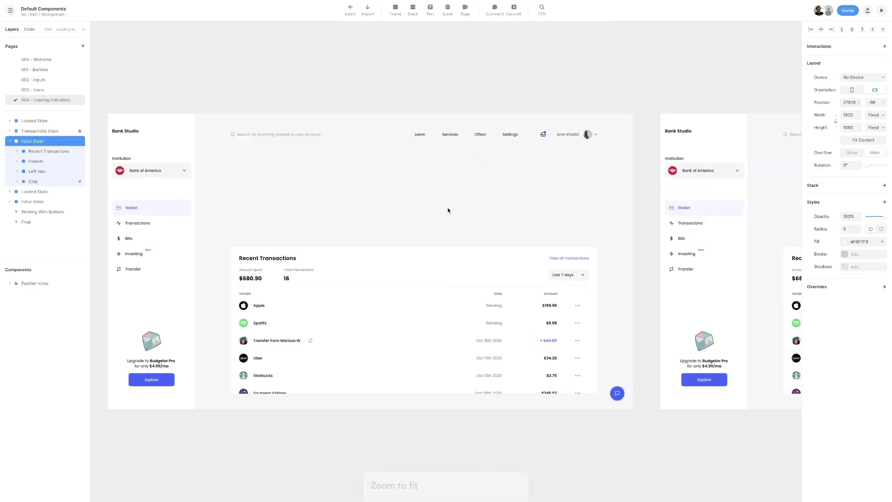
click(445, 323)
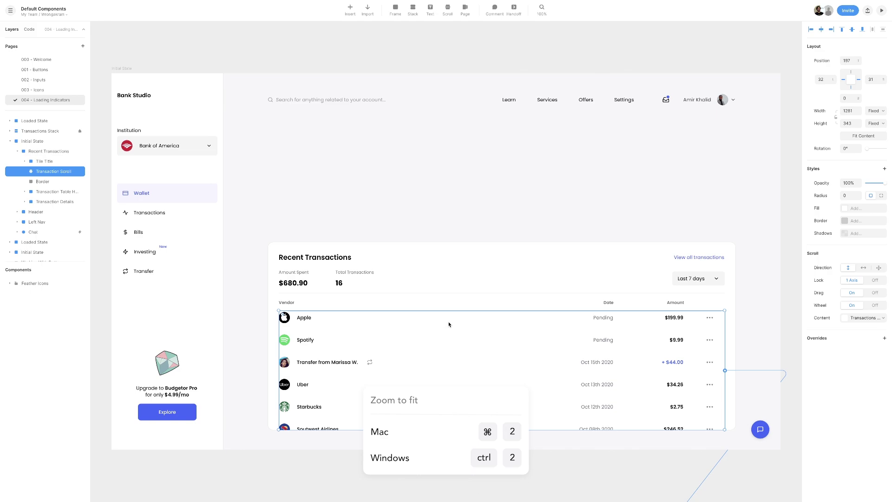
drag(879, 185, 842, 184)
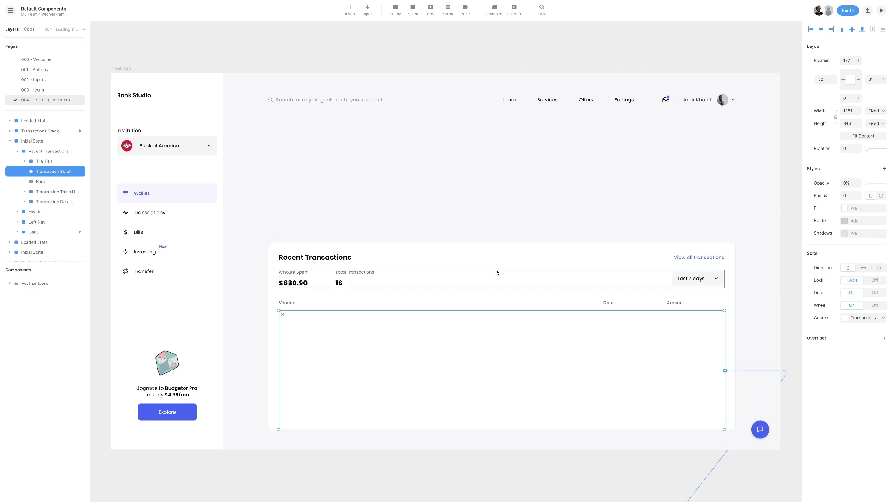
key(shift+Down)
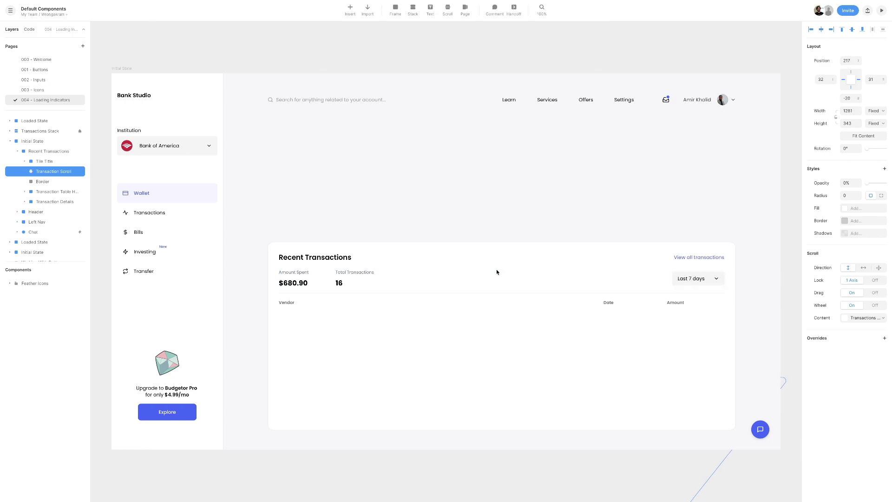
key(shift+Down)
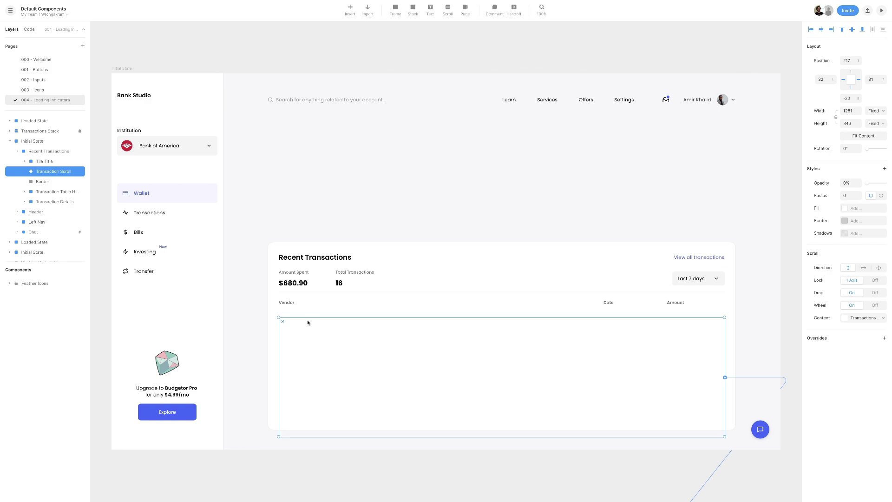
click(855, 99)
click(769, 118)
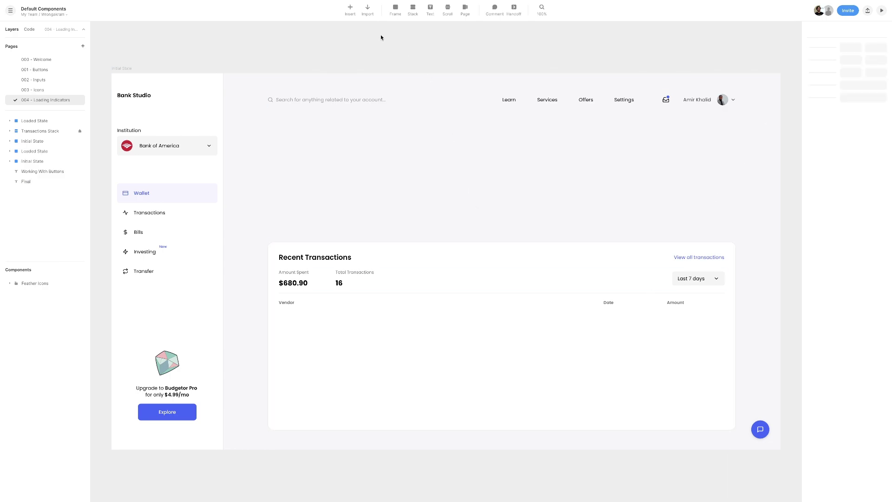
Search Default Components for 'load' and insert the Loading Indicator
click(351, 12)
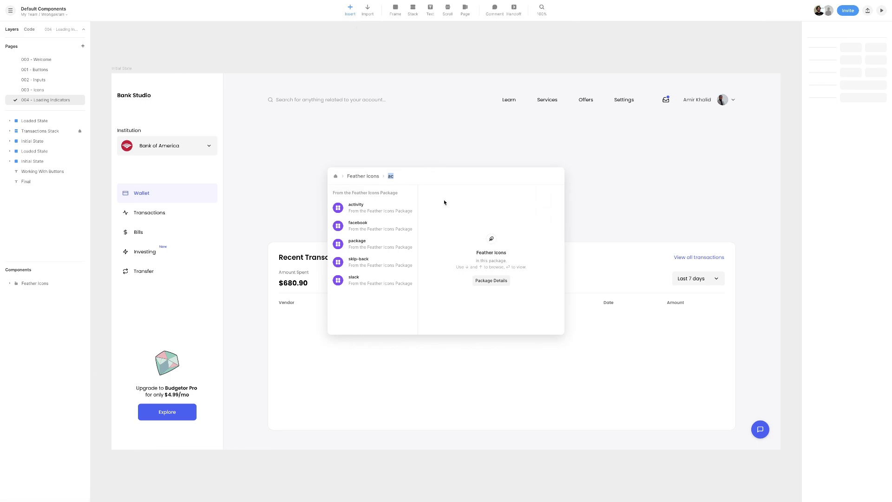
click(453, 176)
key(BackSpace)
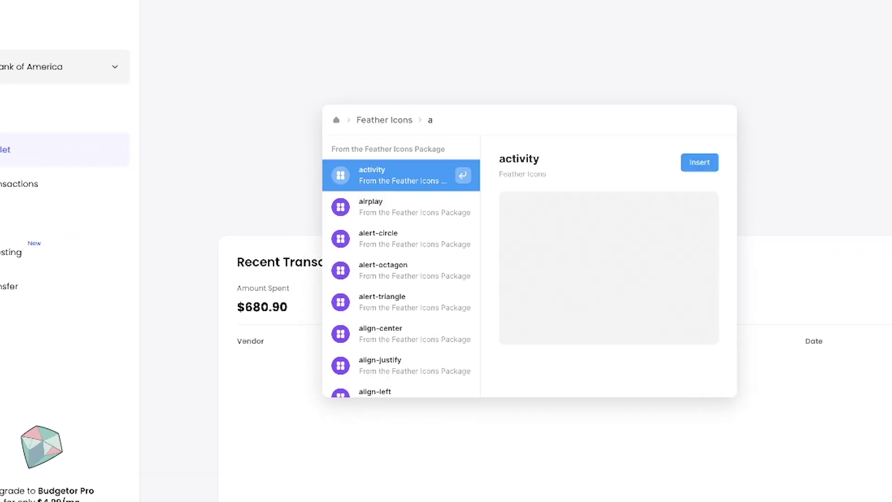
key(BackSpace)
key(BackSpace)
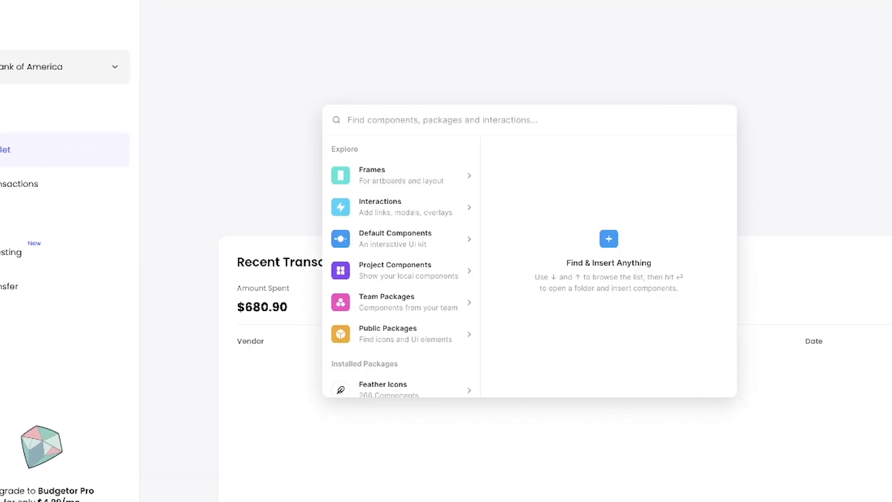
click(383, 248)
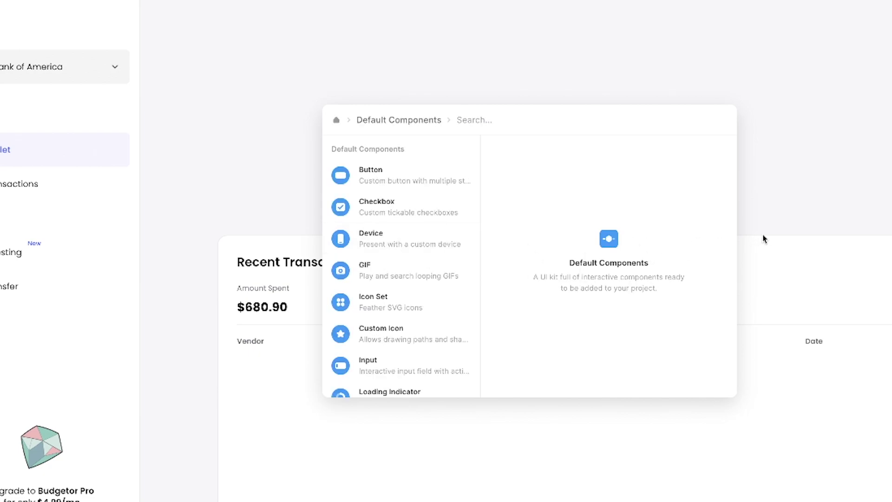
key(Down)
text(load)
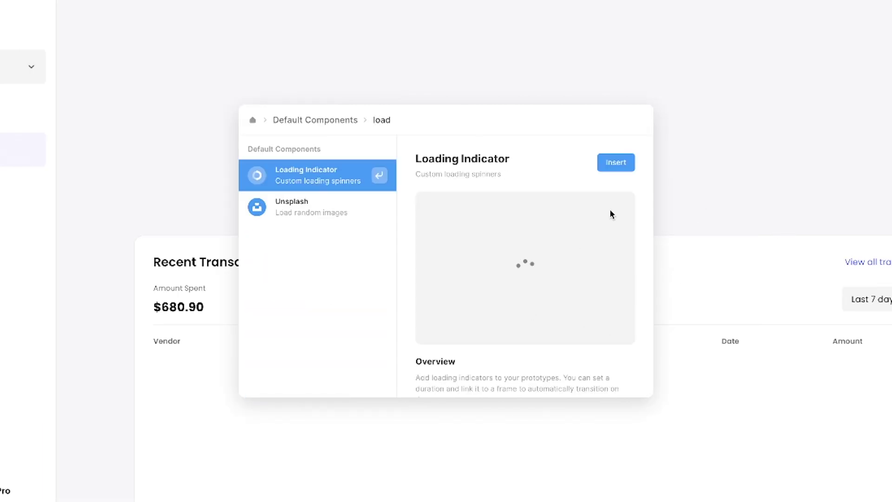
click(613, 168)
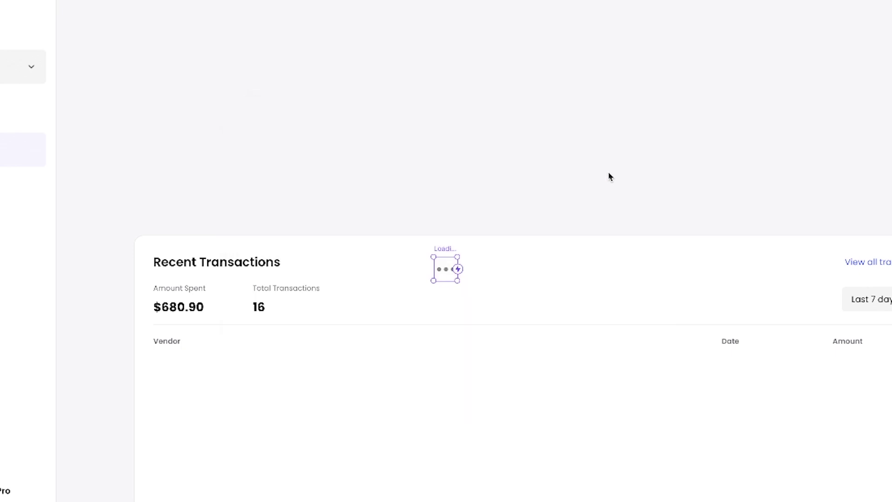
Place the loading dots in the transaction area, centre them horizontally, and set top offset 346
drag(446, 264, 505, 370)
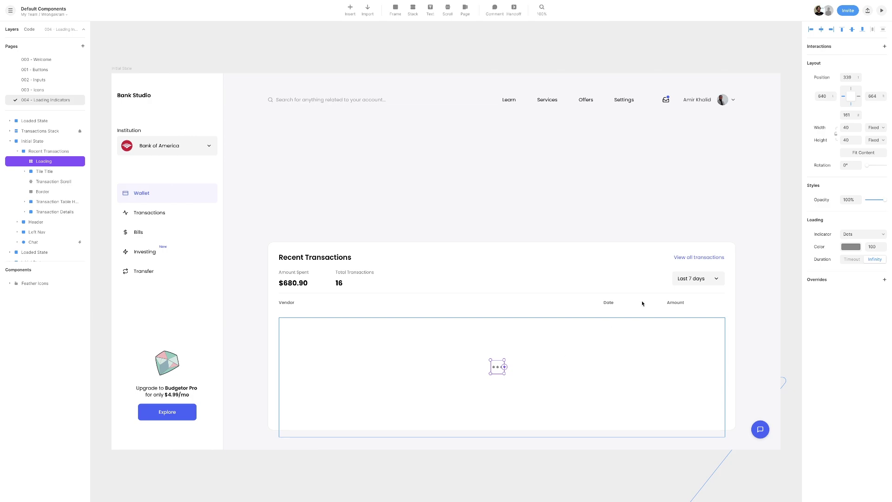
click(812, 28)
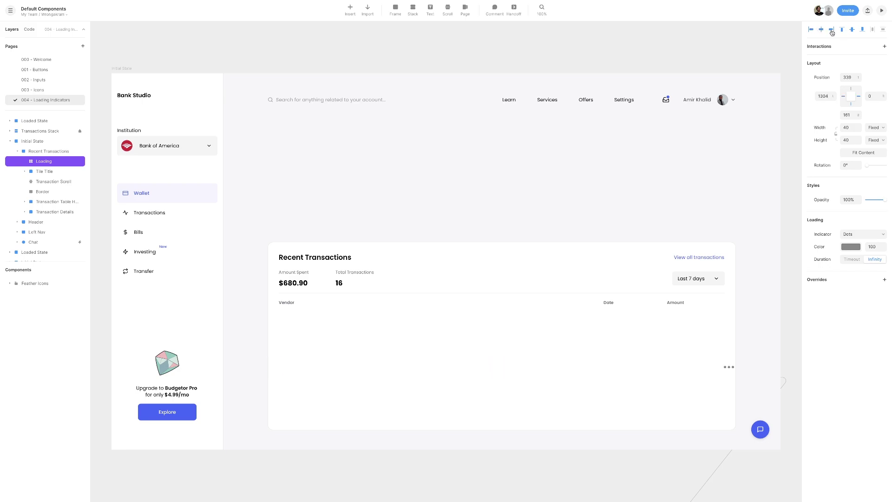
click(821, 29)
click(851, 29)
click(846, 78)
drag(846, 78, 852, 77)
double_click(851, 77)
text(346)
key(Return)
Set the loading indicator to the Dots style in Blue 50 with a Timeout duration
click(851, 234)
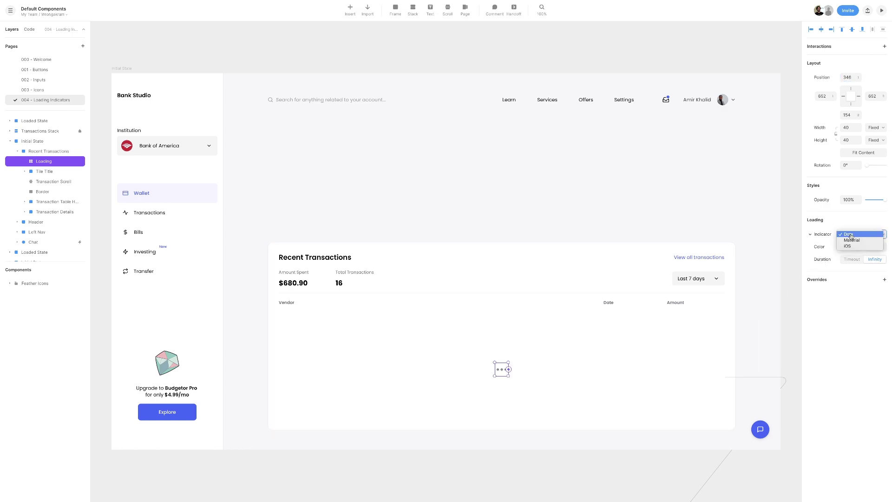
click(851, 242)
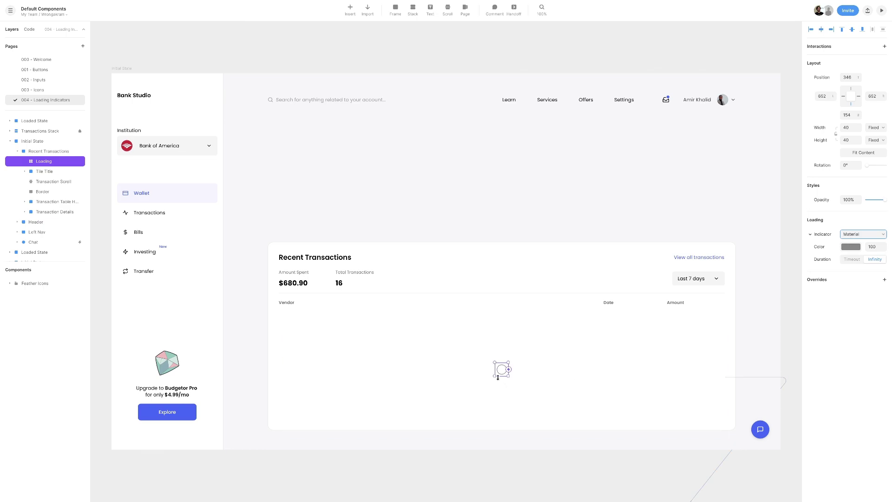
click(853, 234)
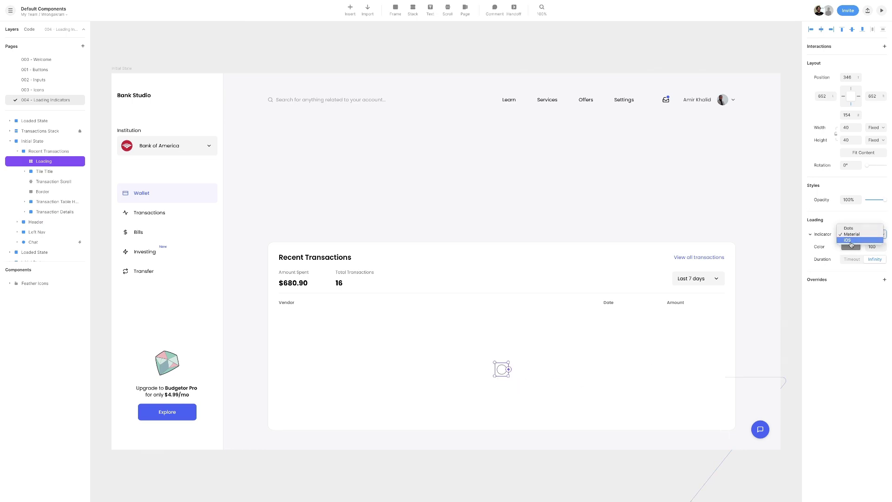
click(849, 240)
click(850, 234)
click(849, 223)
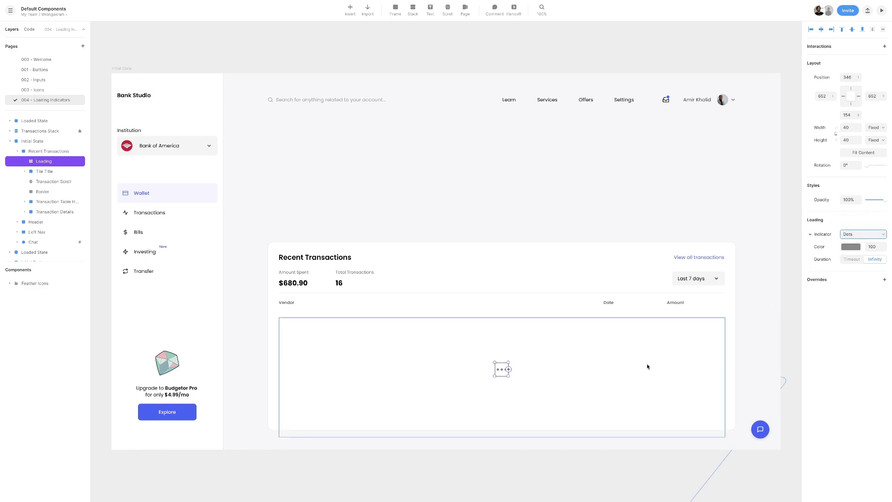
click(860, 250)
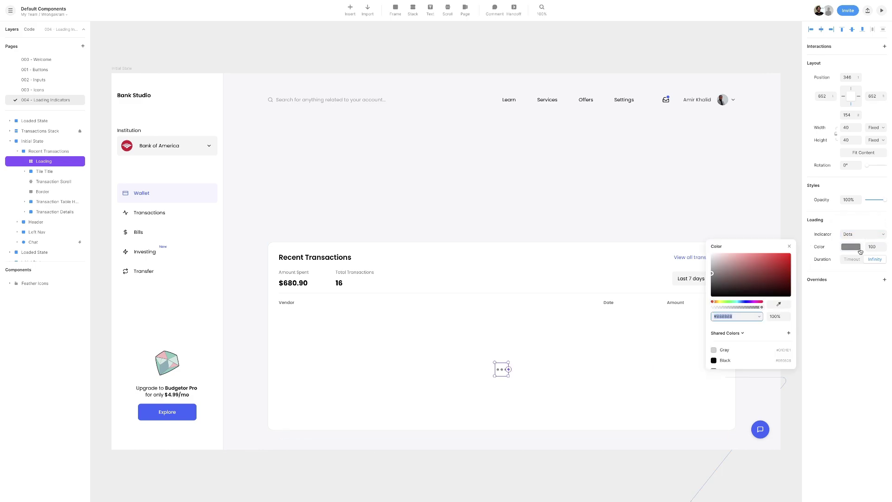
scroll(724, 350, down, 3)
click(724, 360)
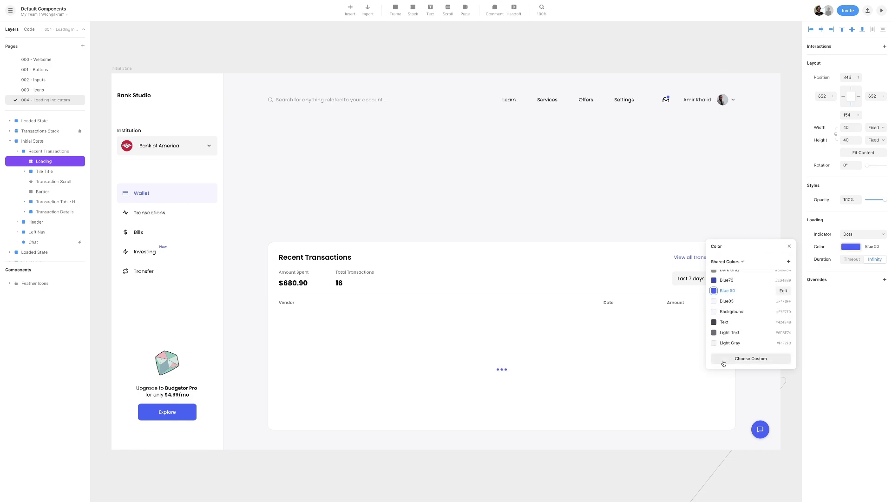
click(852, 264)
click(851, 263)
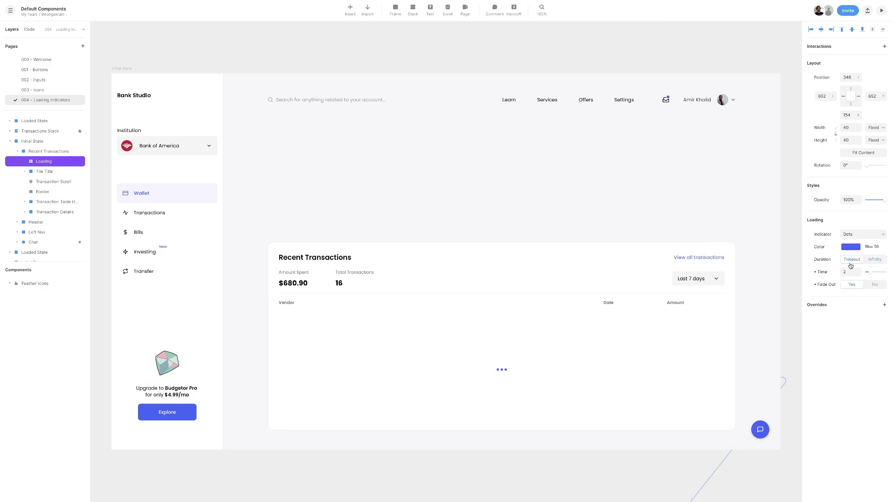
click(124, 69)
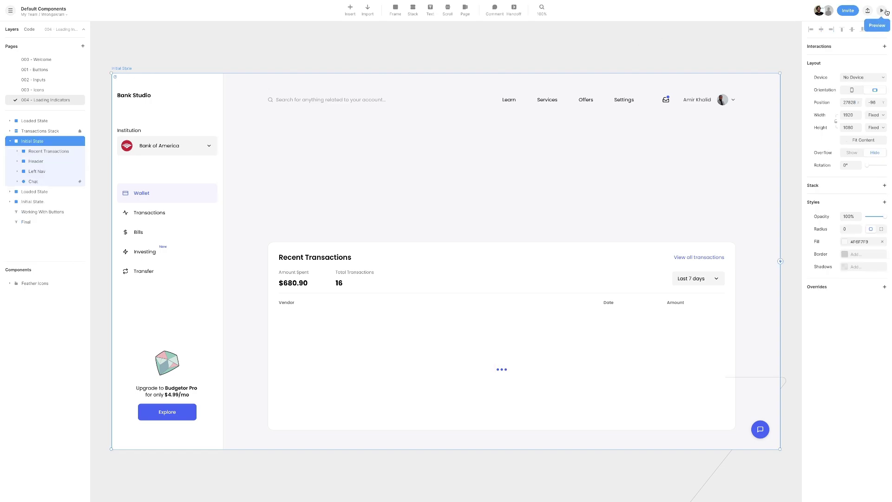
click(886, 12)
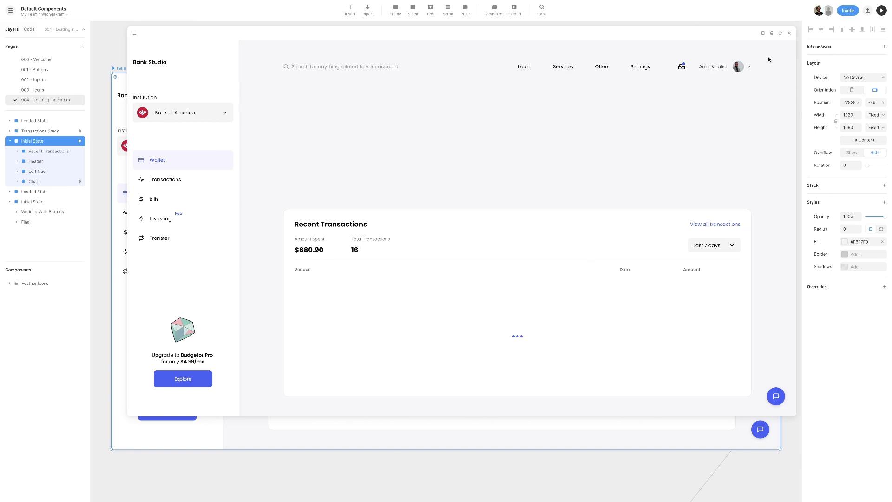
click(789, 33)
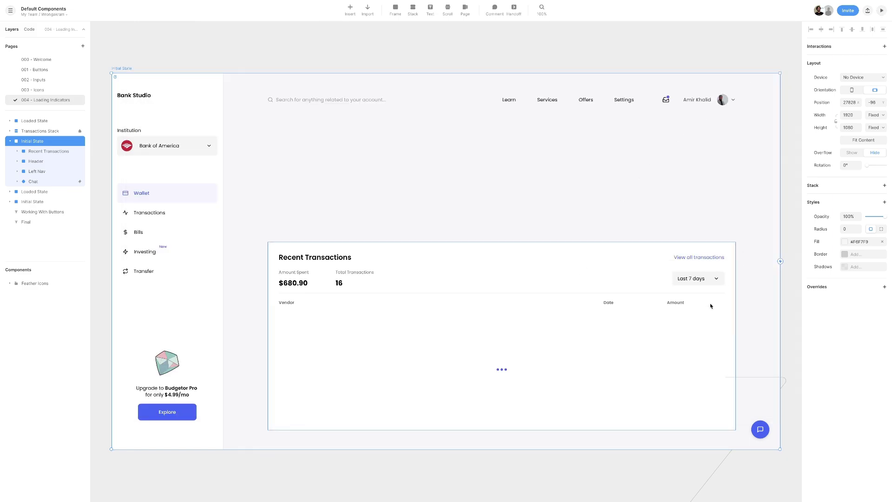
click(498, 370)
click(854, 260)
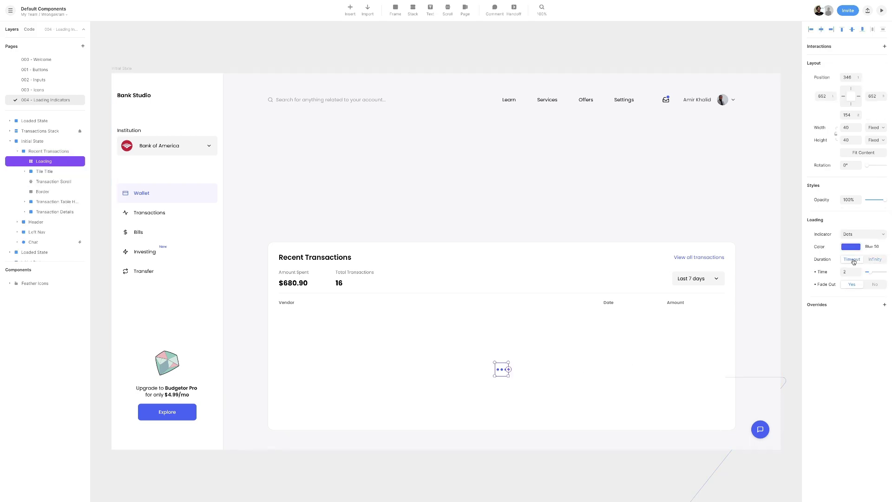
click(852, 271)
text(3)
click(813, 287)
click(881, 10)
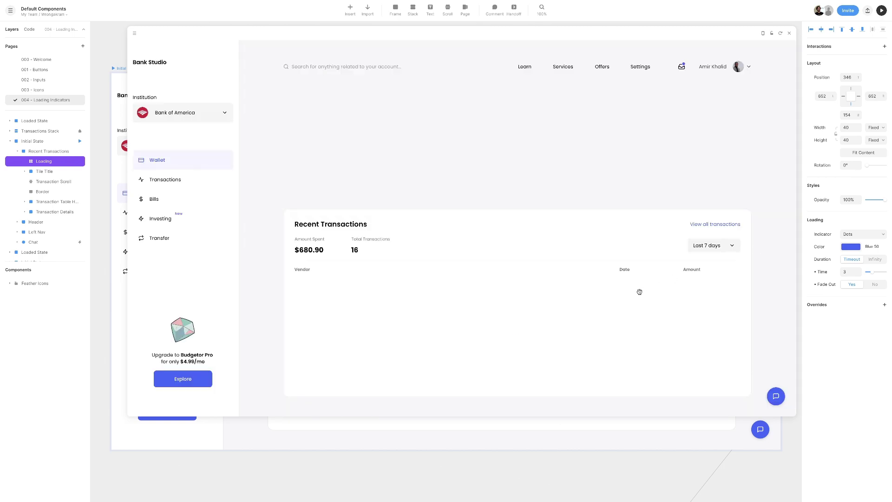
click(790, 35)
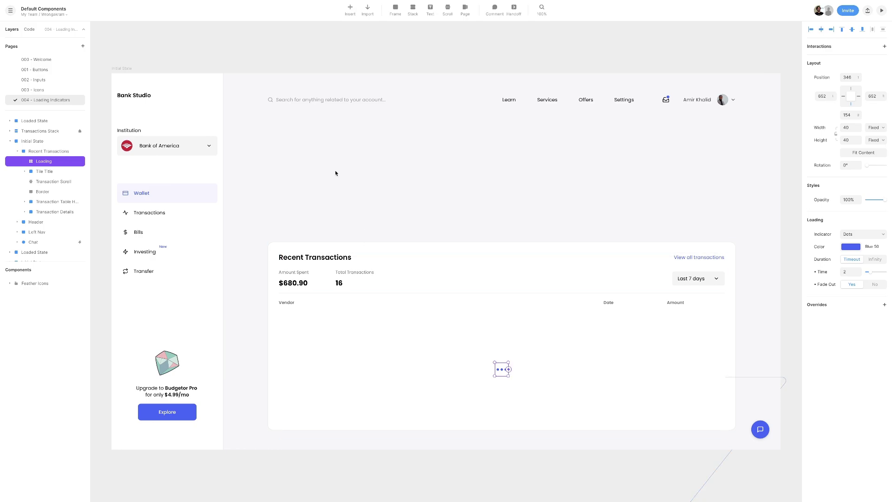
Link the loading dots to the Loaded State frame with a Timeout trigger
click(122, 68)
scroll(270, 134, right, 5)
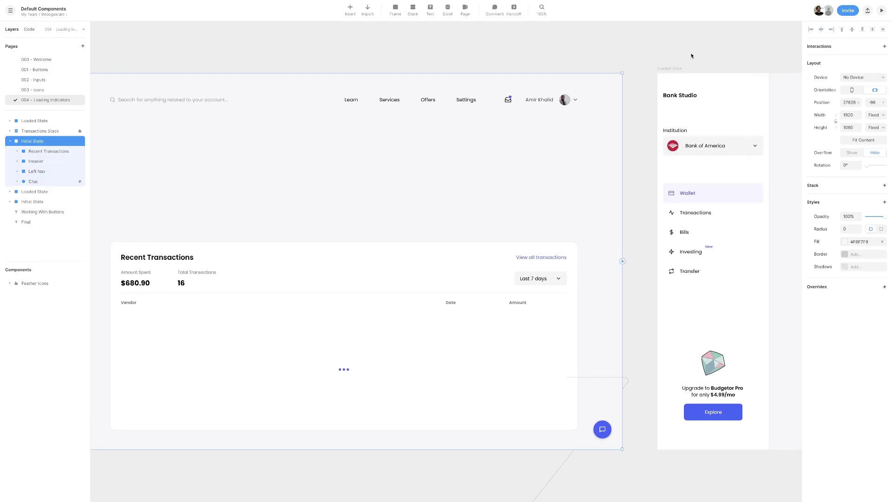
shift+click(675, 68)
key(shift+2)
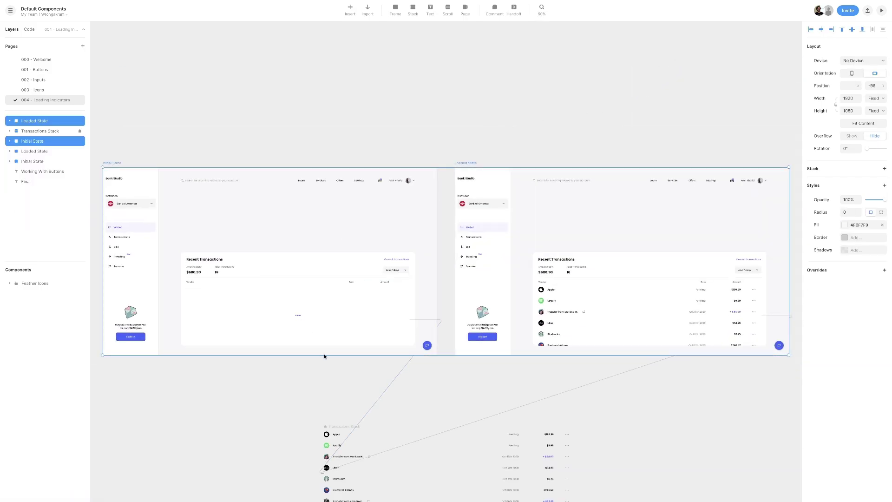
click(298, 315)
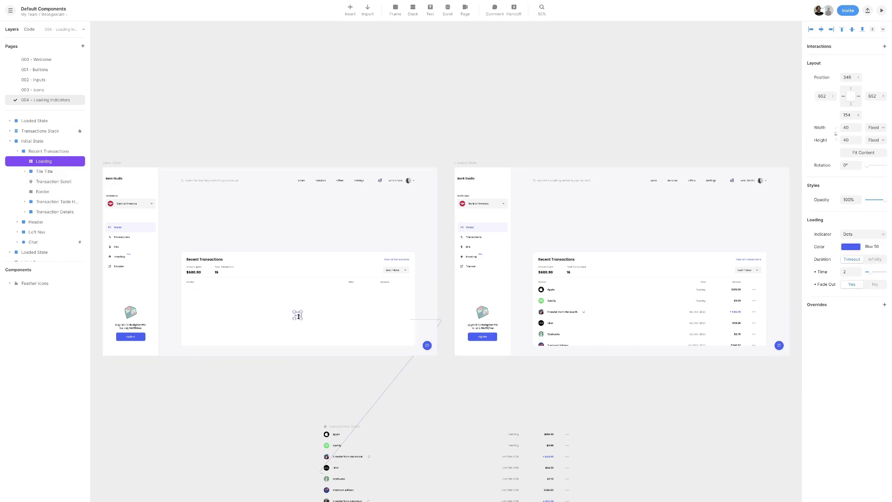
drag(298, 316, 504, 253)
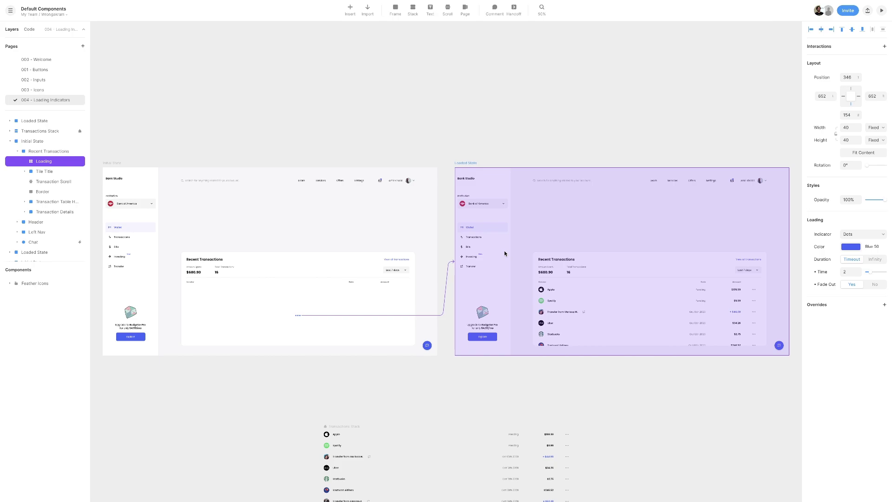
click(505, 253)
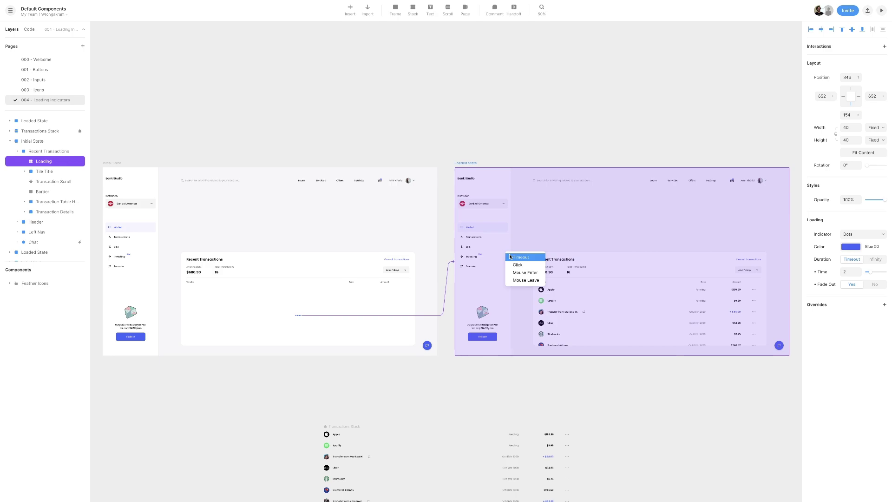
click(510, 254)
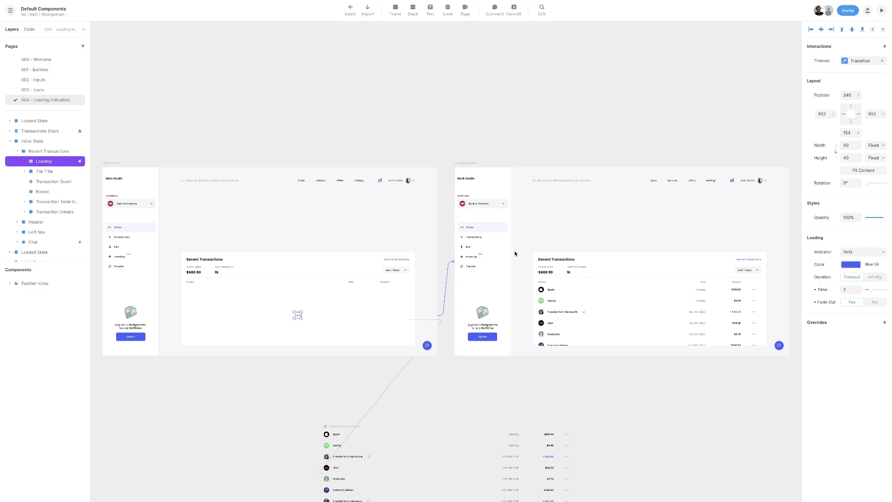
Change the transition's animation from Spring to Ease
click(861, 61)
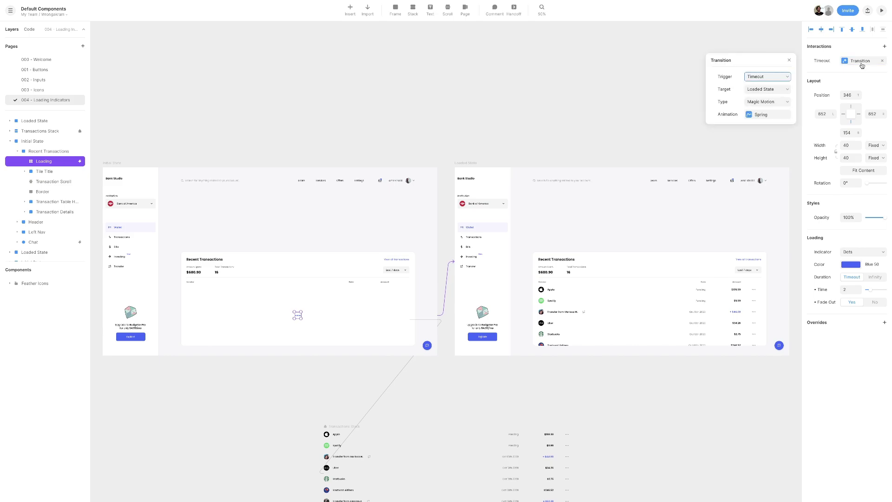
click(763, 117)
click(757, 77)
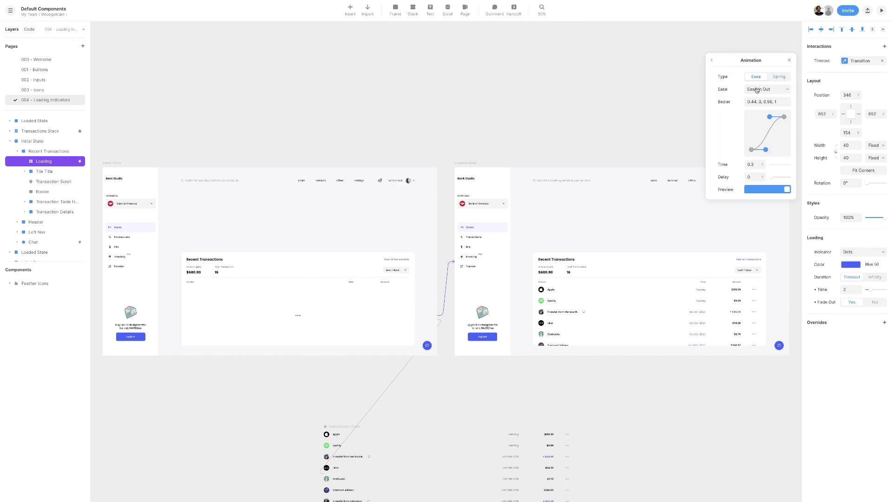
click(789, 61)
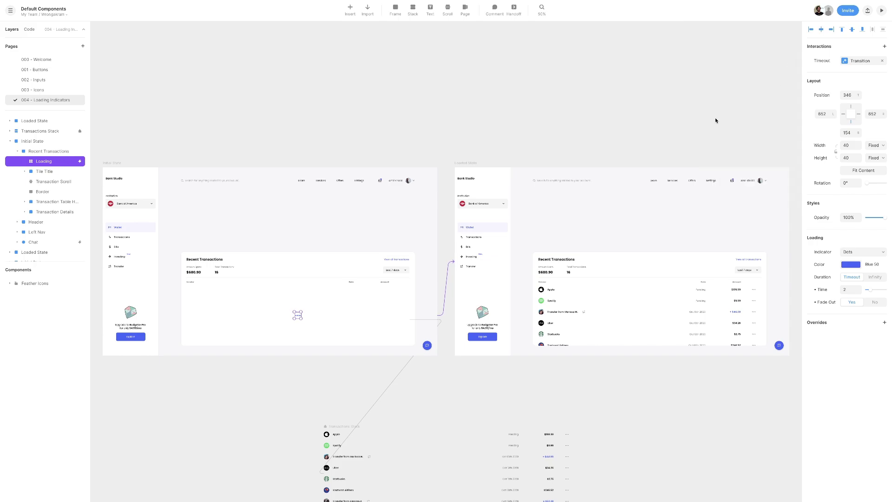
Preview the Initial State frame, replay the loading, and close the preview
click(117, 163)
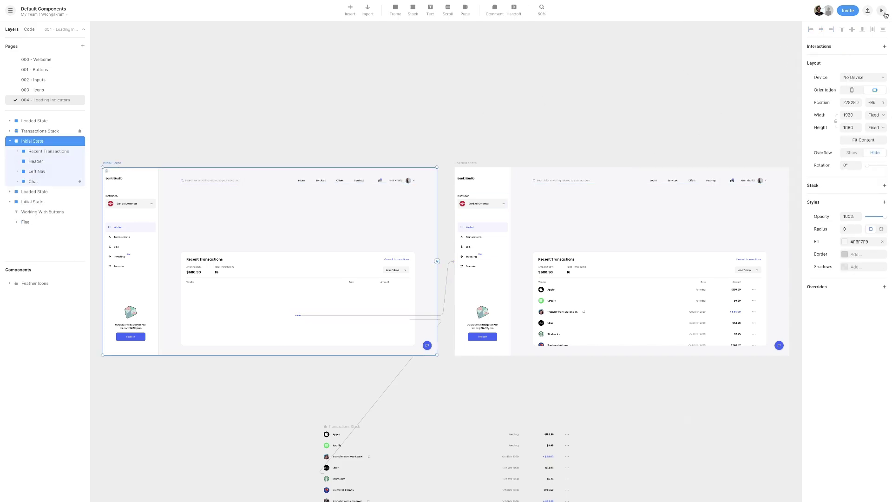
click(882, 12)
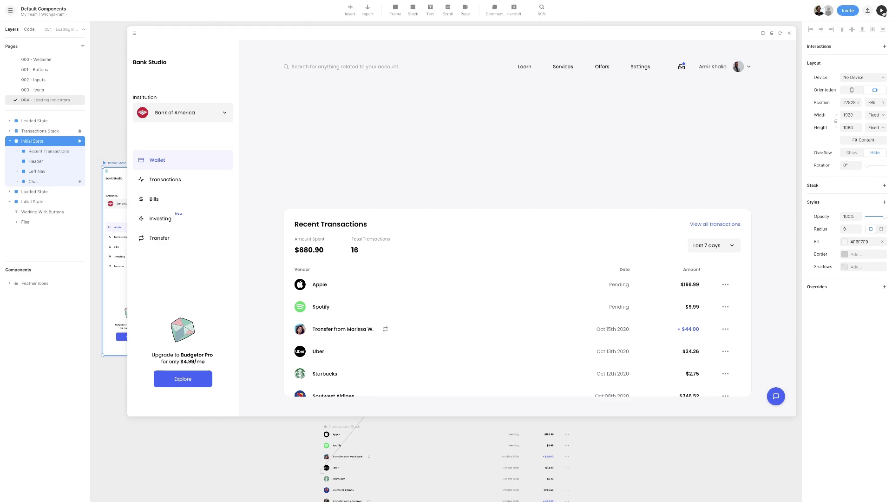
click(781, 33)
click(789, 33)
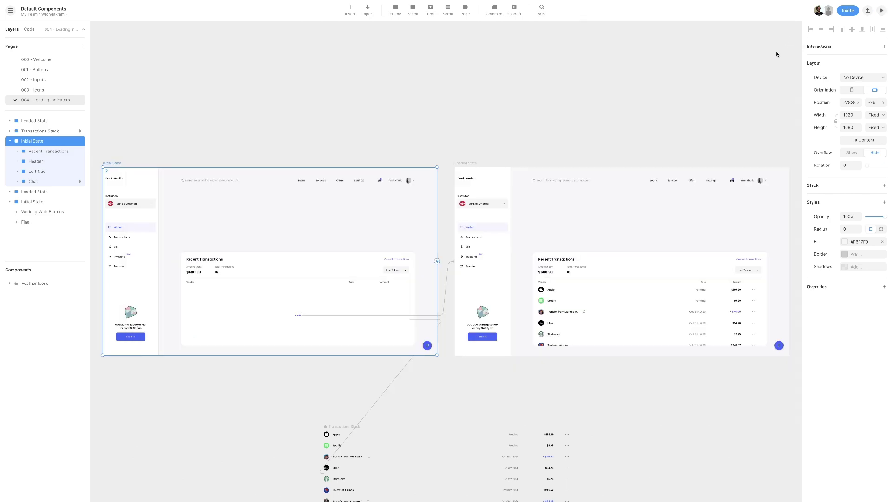
Set the loading dots' timeout to 3 seconds and preview the prototype again
click(298, 315)
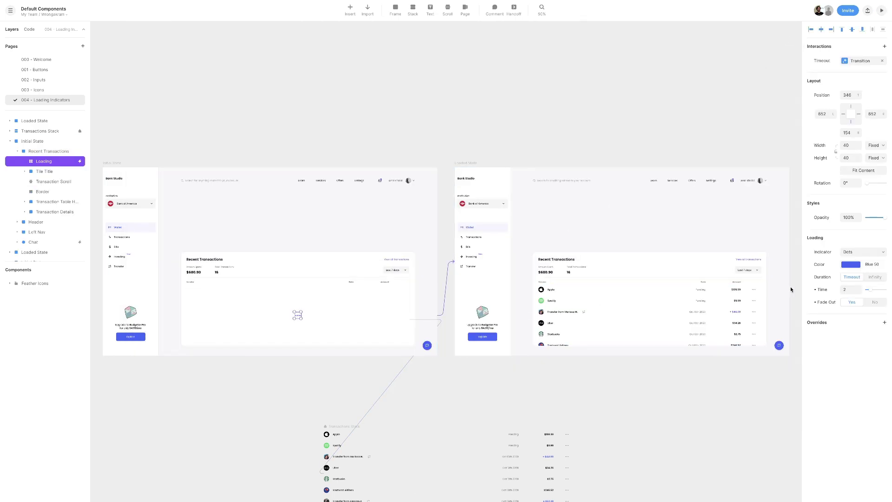
click(853, 289)
text(3)
click(882, 11)
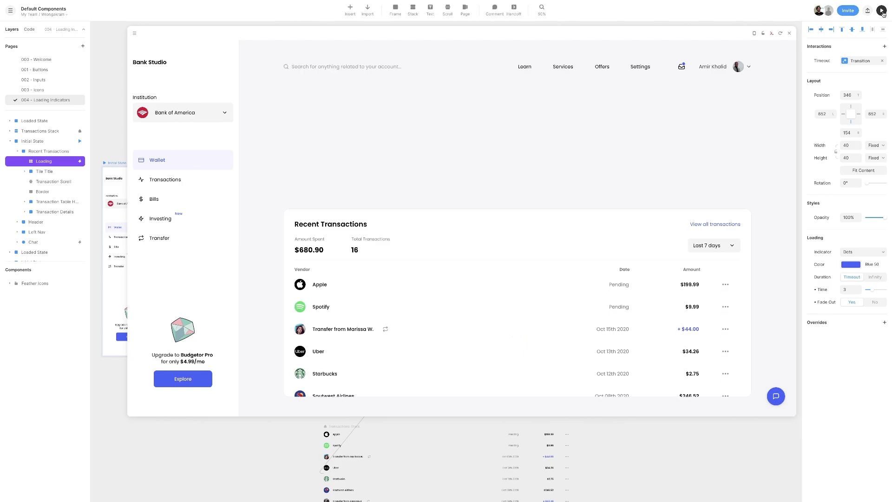
scroll(417, 319, down, 2)
scroll(419, 320, up, 2)
scroll(420, 320, down, 2)
scroll(419, 320, up, 2)
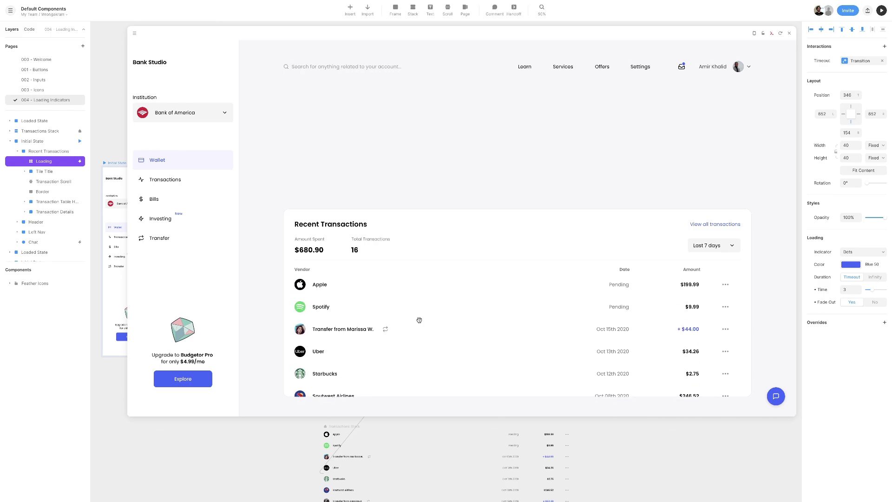